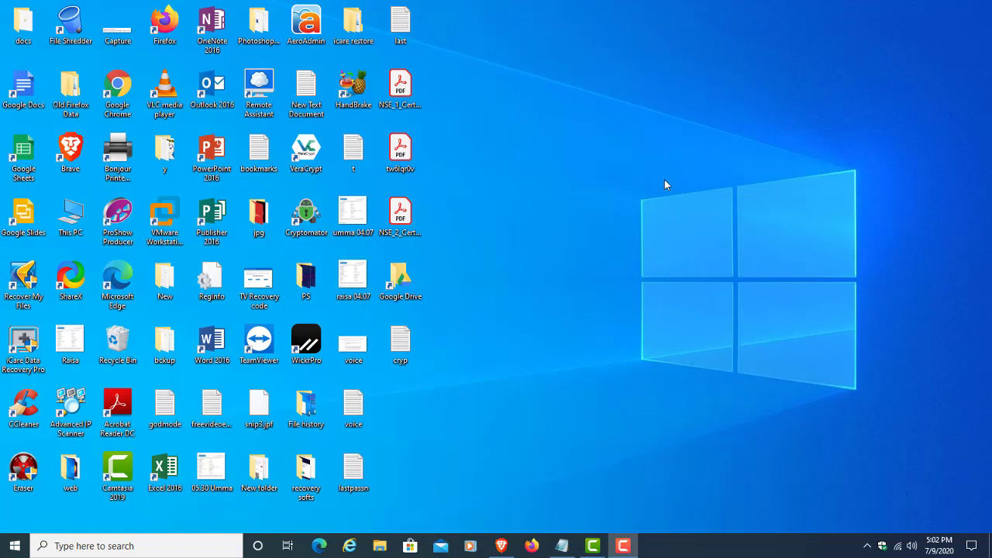
Step: Restore the Brave window showing the Bitwarden download page
{"action": "left_click", "coordinate": [501, 546]}
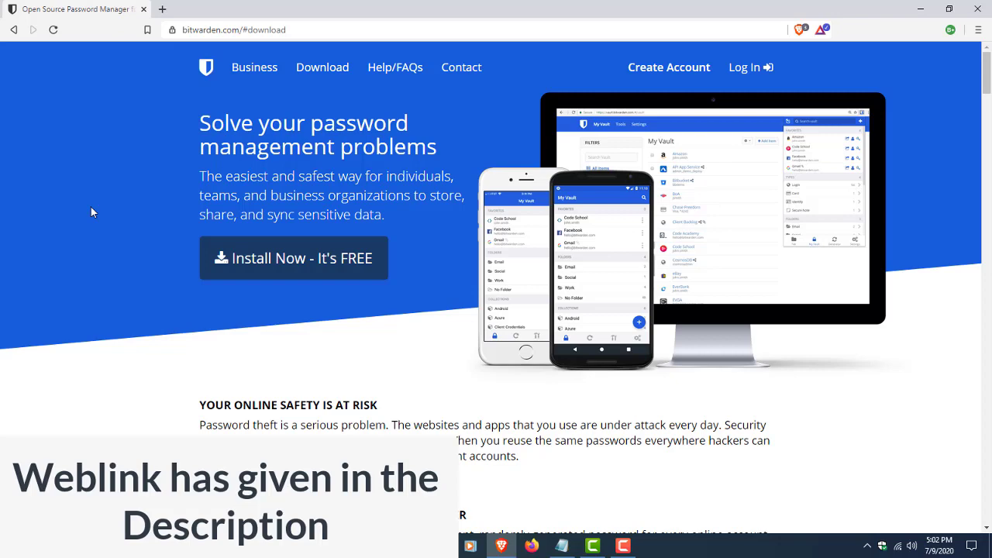
Step: Open the Bitwarden extension's Brave store page from the Web Browser download options
{"action": "left_click", "coordinate": [319, 266]}
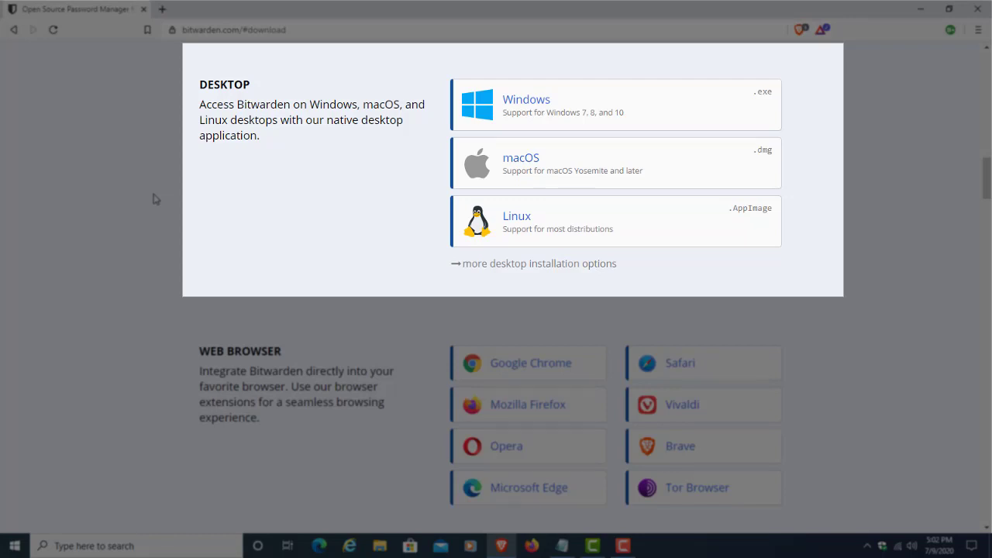
{"action": "scroll", "coordinate": [153, 197], "scroll_direction": "down", "scroll_amount": 2}
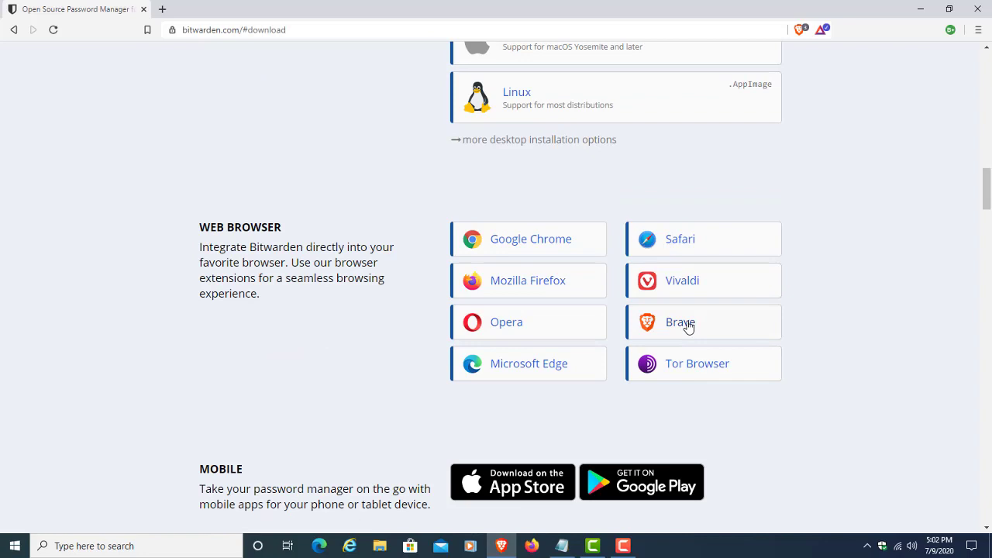
{"action": "left_click", "coordinate": [688, 326]}
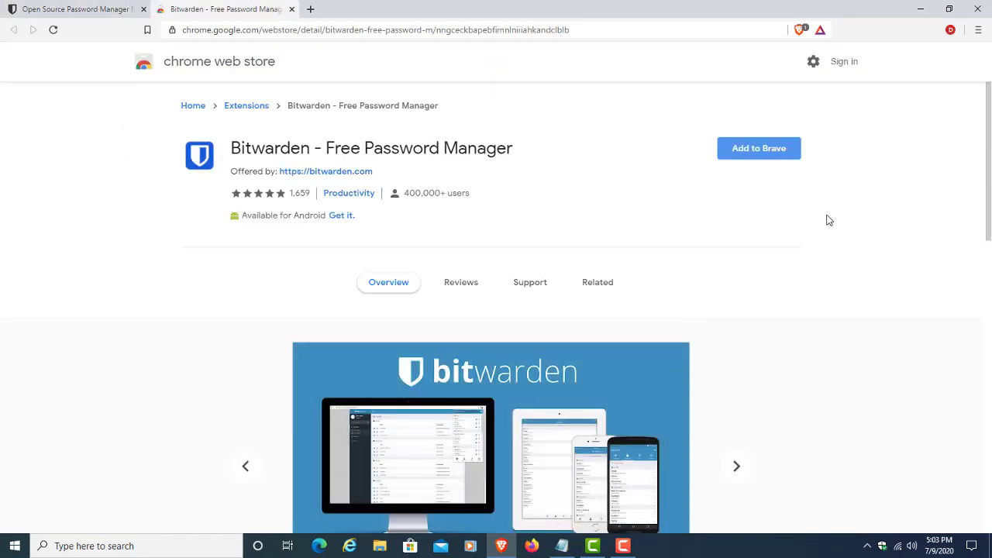
Step: Add the Bitwarden - Free Password Manager extension to Brave and confirm the install
{"action": "left_click", "coordinate": [767, 149]}
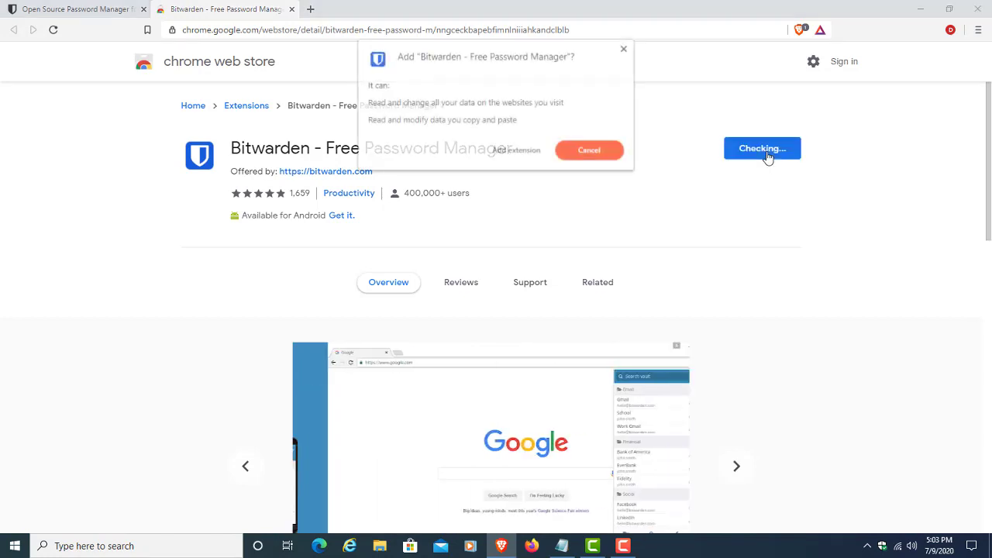
{"action": "left_click", "coordinate": [507, 152]}
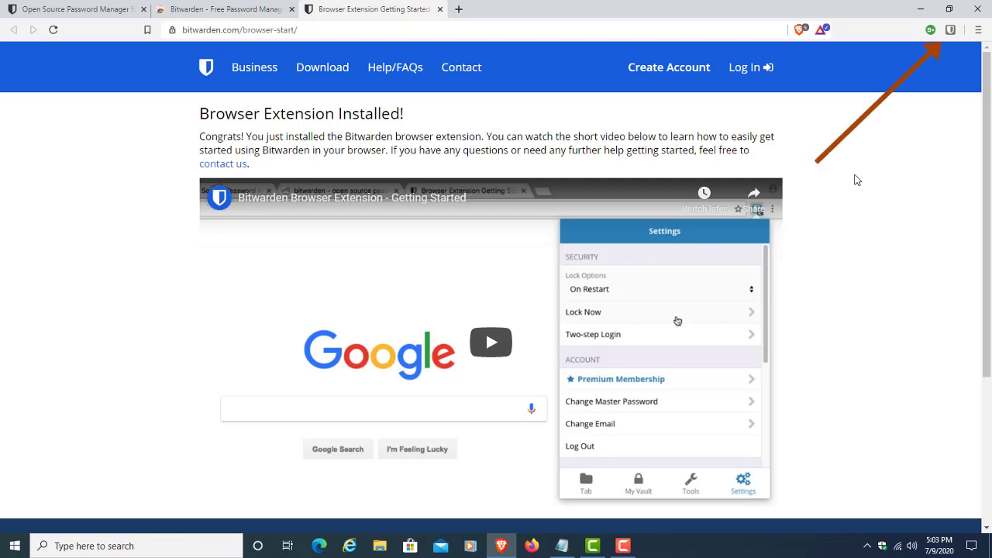
Step: Close the welcome and Web Store tabs and go to Bitwarden's Create Account page
{"action": "left_click", "coordinate": [951, 30]}
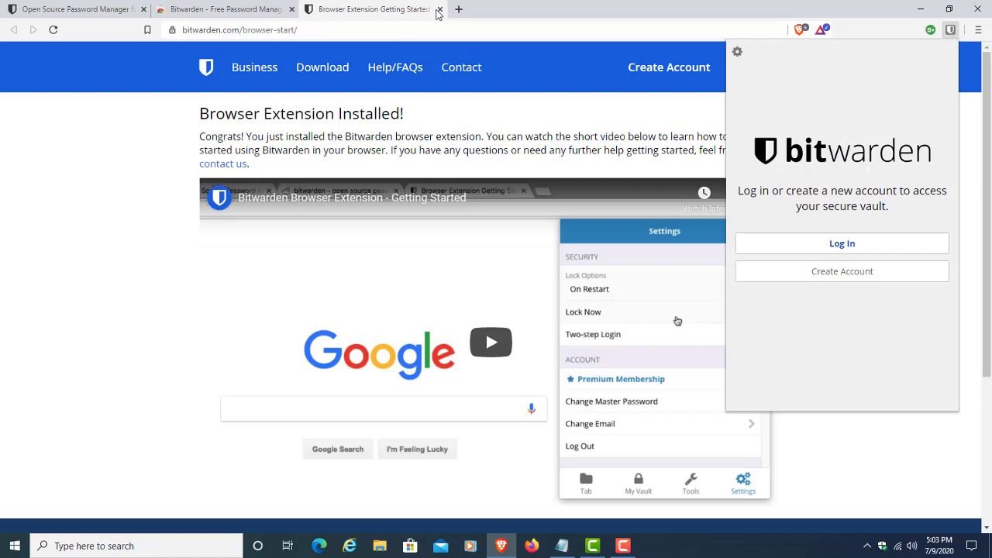
{"action": "left_click", "coordinate": [292, 8]}
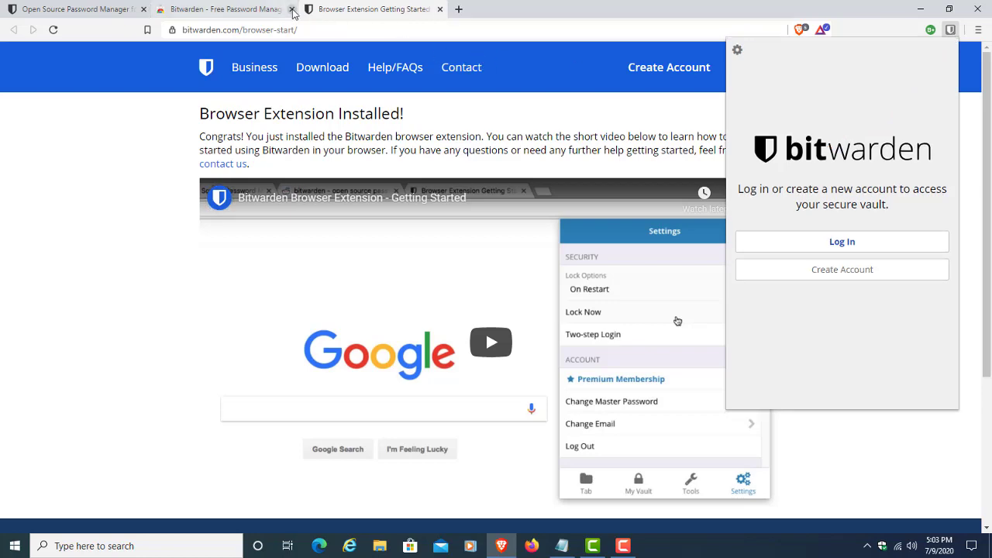
{"action": "left_click", "coordinate": [291, 9]}
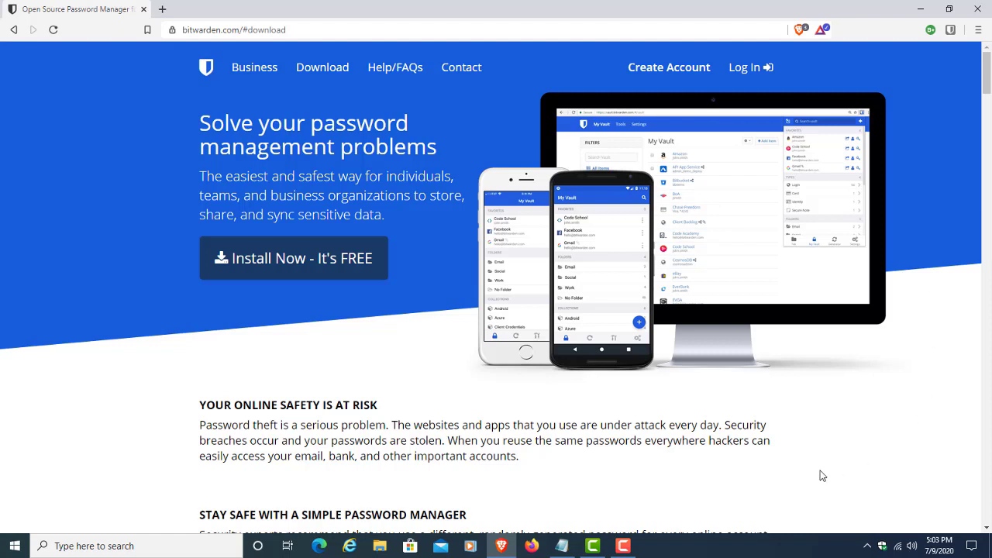
{"action": "left_click", "coordinate": [665, 74]}
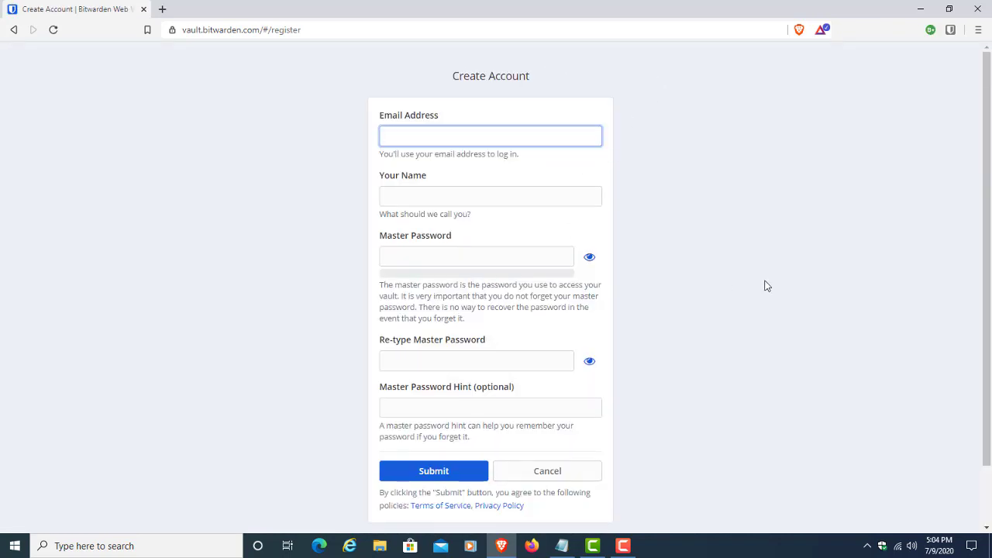
Step: Register a Bitwarden account in the extension with an e-mail, master password and hint 'test'
{"action": "left_click", "coordinate": [951, 30]}
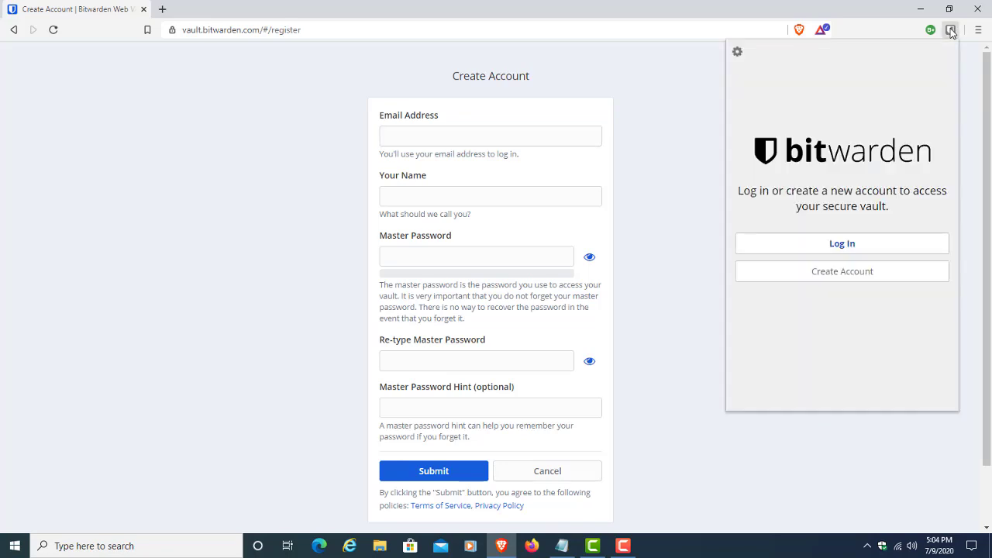
{"action": "left_click", "coordinate": [842, 279]}
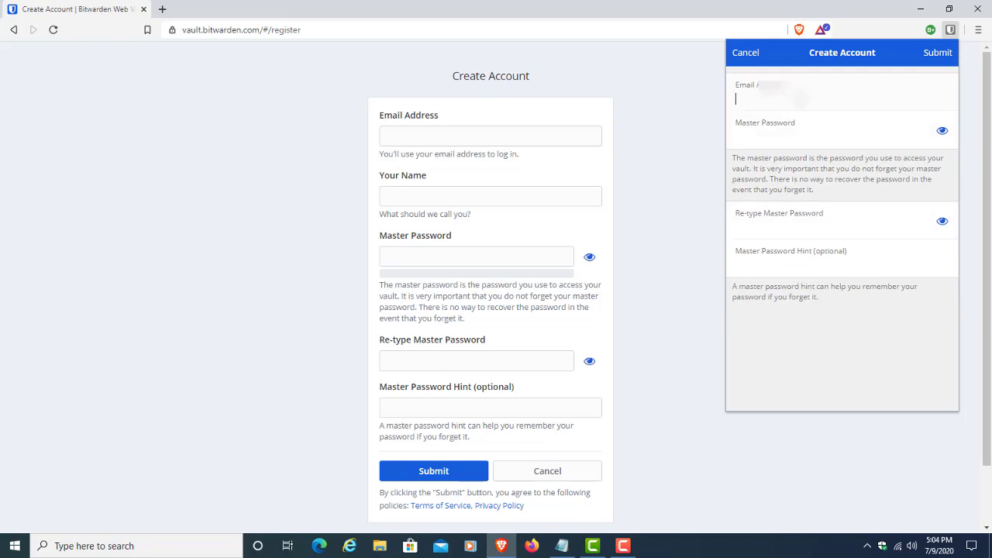
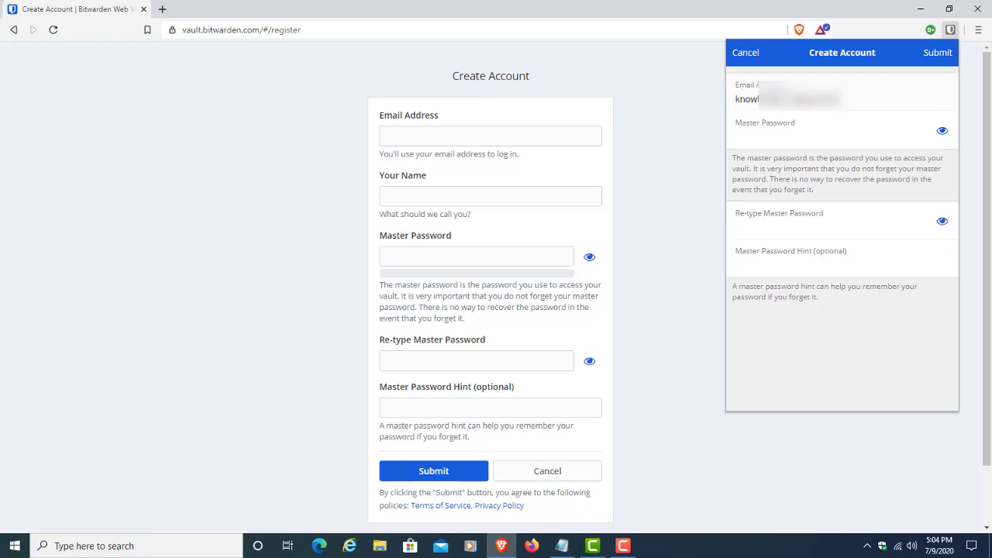
{"action": "key", "text": "Tab"}
{"action": "key", "text": "ctrl+v"}
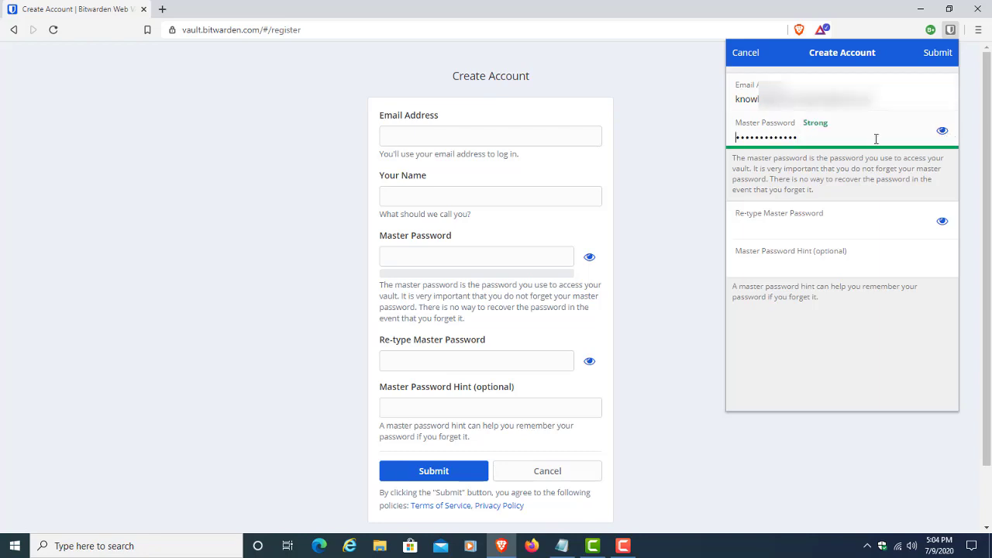
{"action": "left_click", "coordinate": [799, 227]}
{"action": "key", "text": "ctrl+v"}
{"action": "left_click", "coordinate": [796, 266]}
{"action": "type", "text": "test"}
{"action": "left_click", "coordinate": [934, 60]}
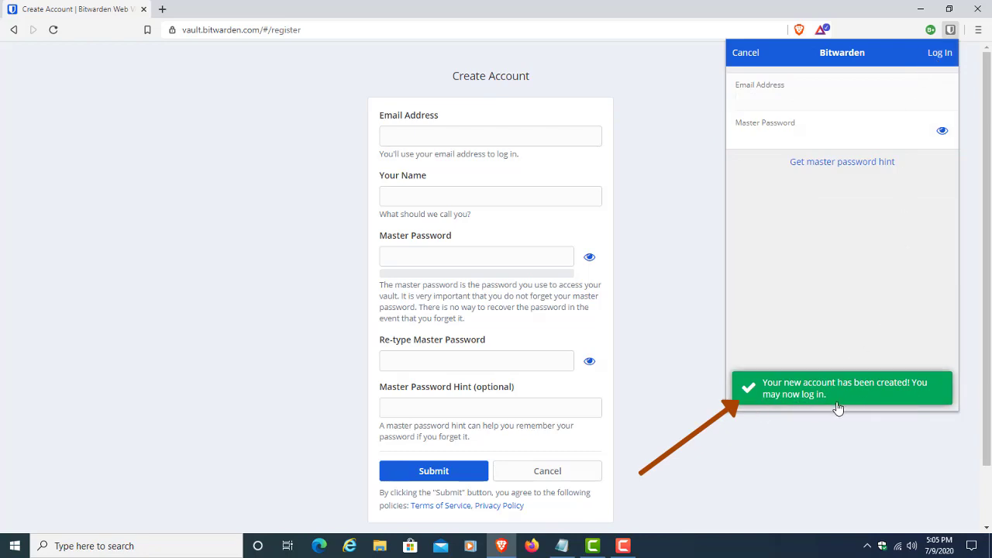
{"action": "left_click", "coordinate": [14, 29]}
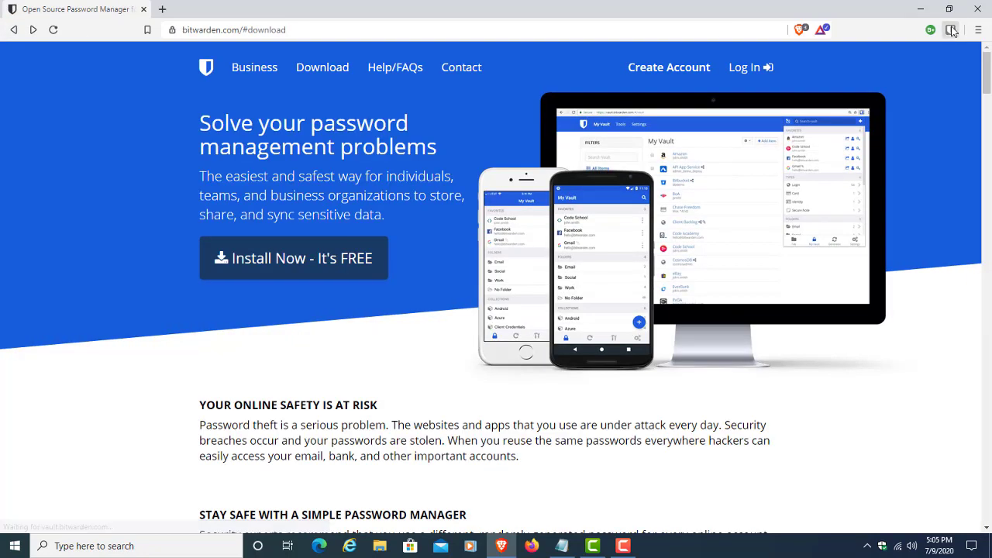
Step: Log into the new vault with the account e-mail and master password, then open Google
{"action": "left_click", "coordinate": [951, 29]}
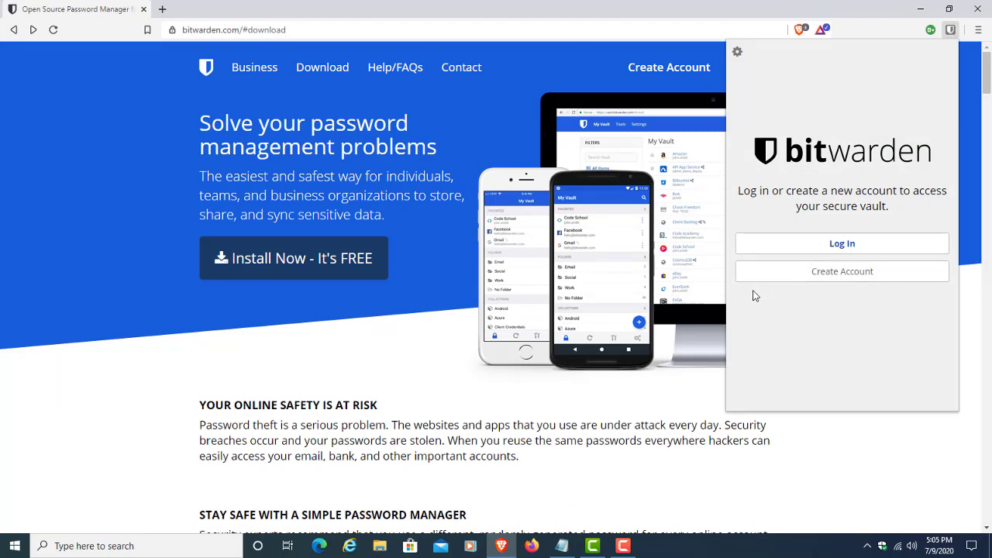
{"action": "left_click", "coordinate": [839, 245]}
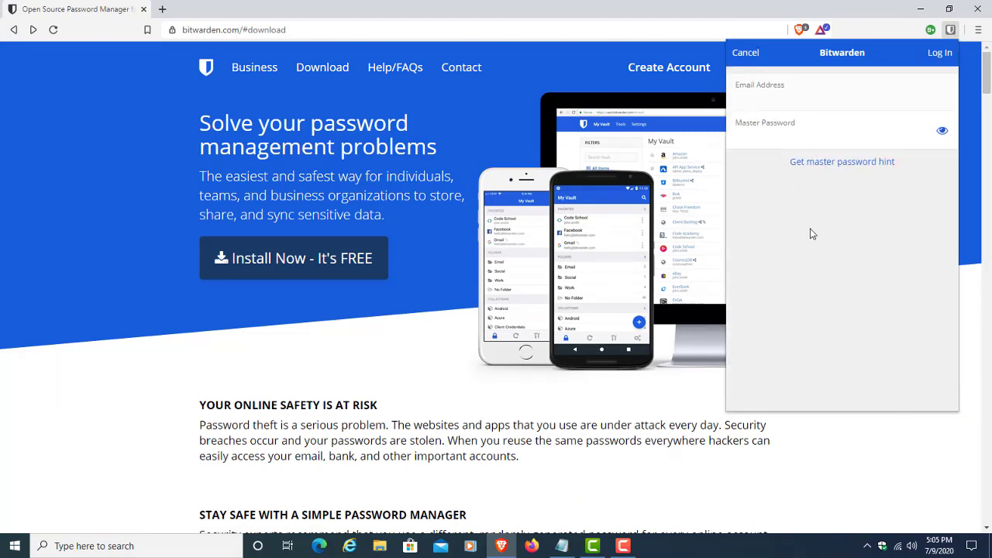
{"action": "key", "text": "ctrl+v"}
{"action": "key", "text": "ctrl+v"}
{"action": "left_click", "coordinate": [834, 133]}
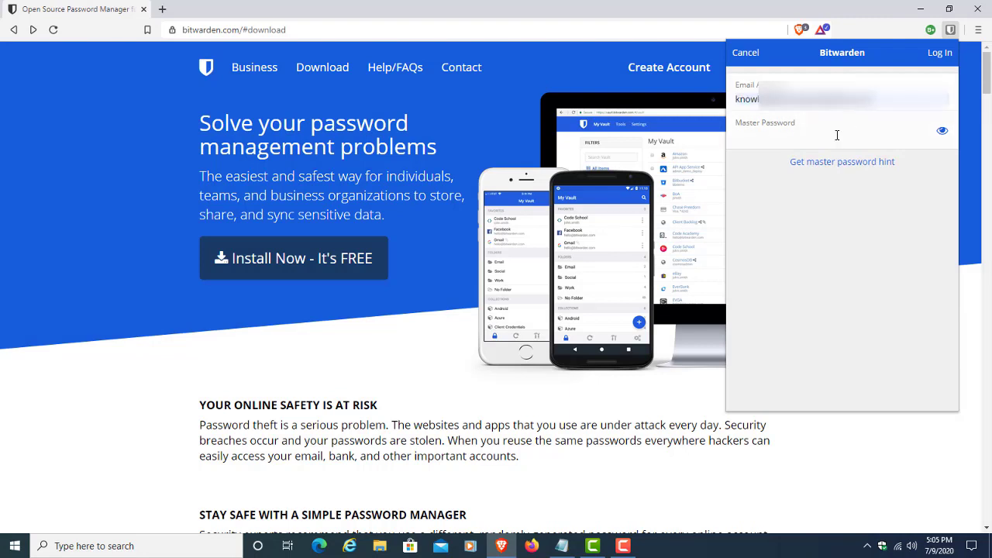
{"action": "key", "text": "ctrl+v"}
{"action": "left_click", "coordinate": [949, 59]}
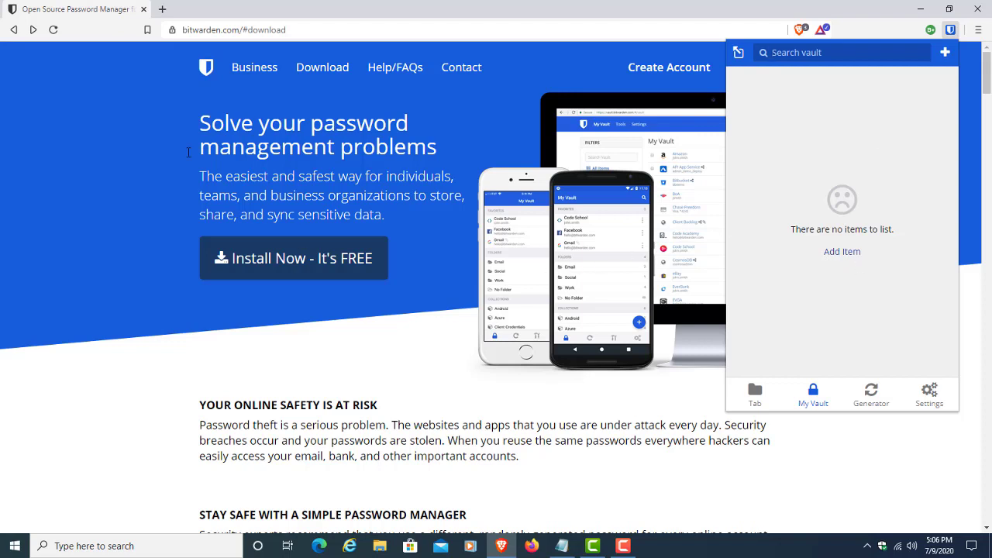
{"action": "left_click", "coordinate": [163, 10]}
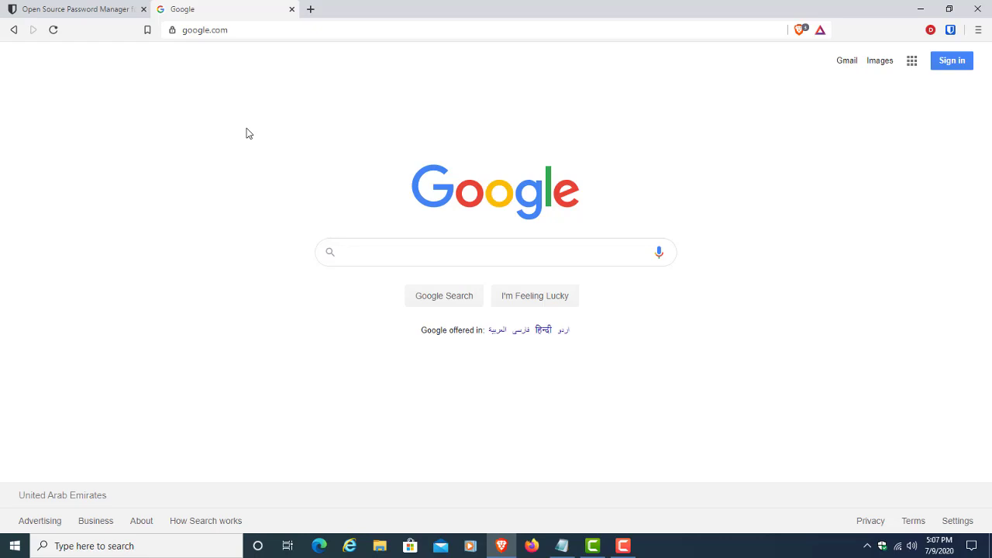
Step: Sign in to Gmail with the test account's username and password, then check Bitwarden for matching logins
{"action": "left_click", "coordinate": [848, 65]}
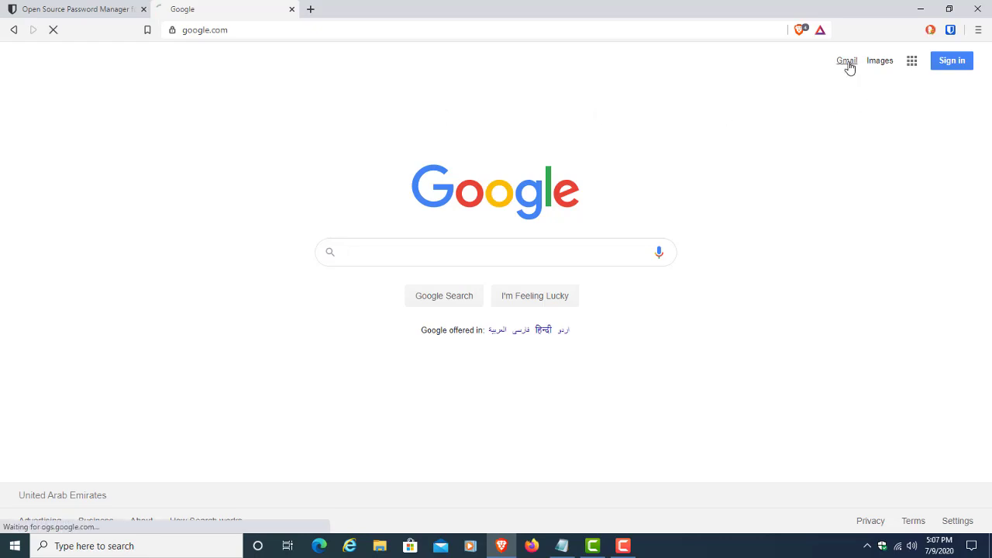
{"action": "left_click", "coordinate": [819, 66]}
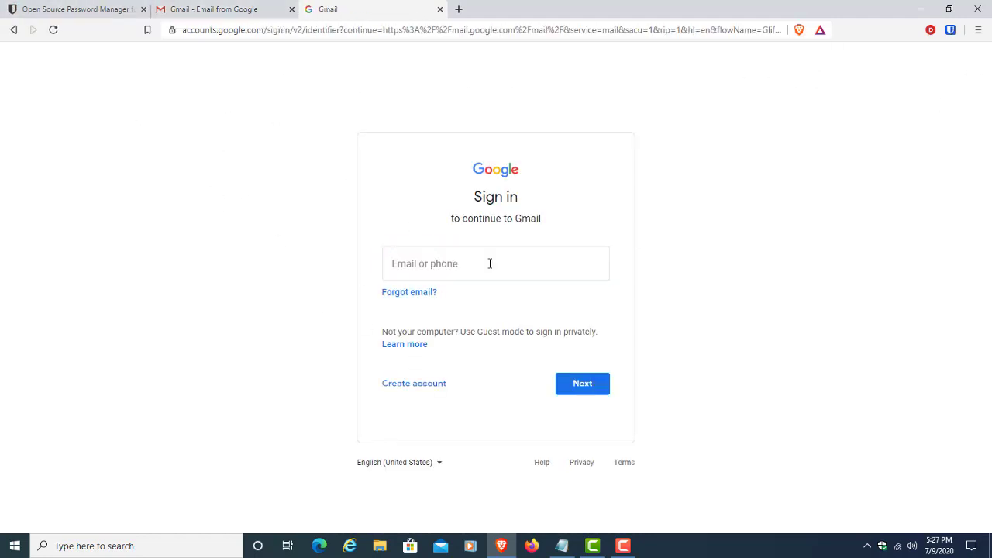
{"action": "left_click", "coordinate": [490, 263]}
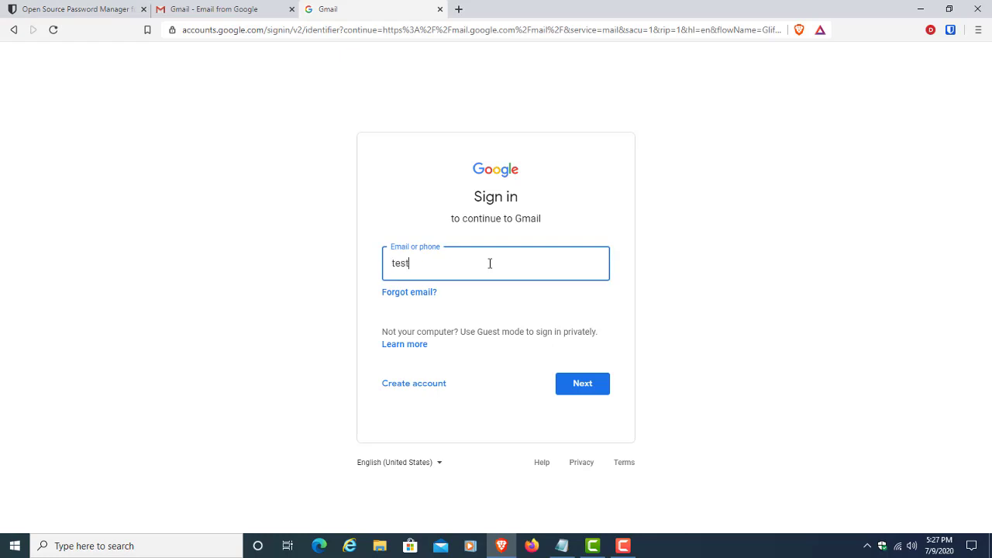
{"action": "key", "text": "Return"}
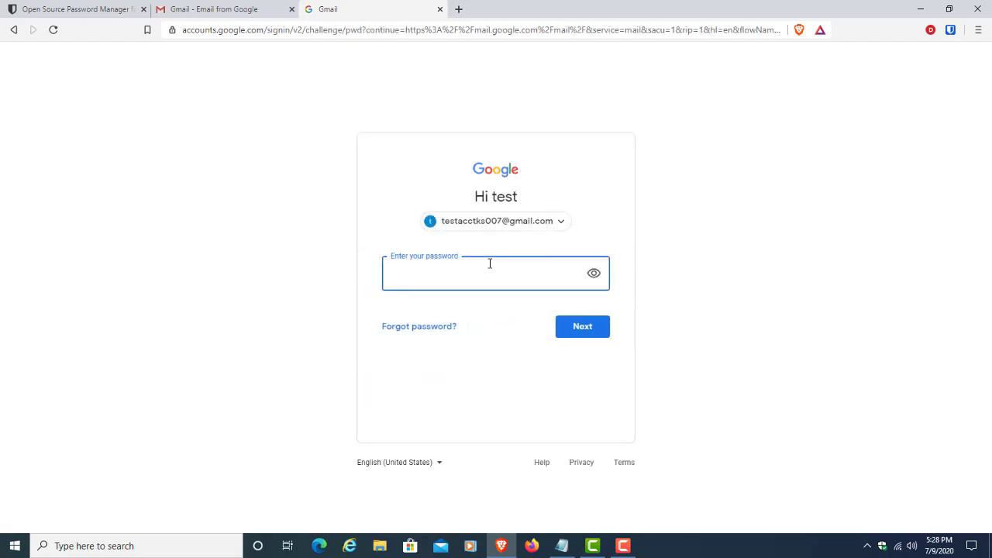
{"action": "type", "text": "test123456"}
{"action": "key", "text": "Return"}
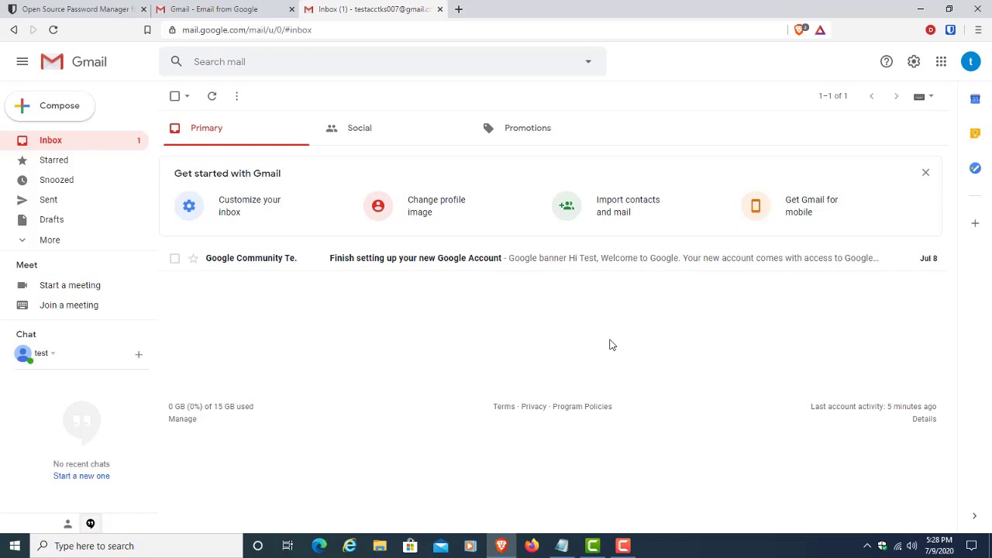
{"action": "left_click", "coordinate": [951, 31]}
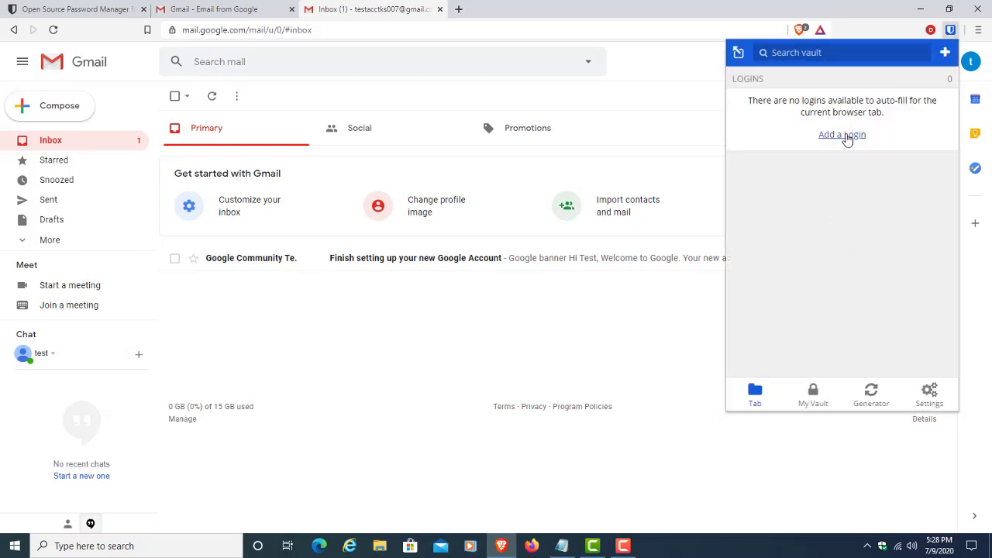
Step: Start a new login for the site with the Gmail username and pasted password
{"action": "left_click", "coordinate": [847, 136]}
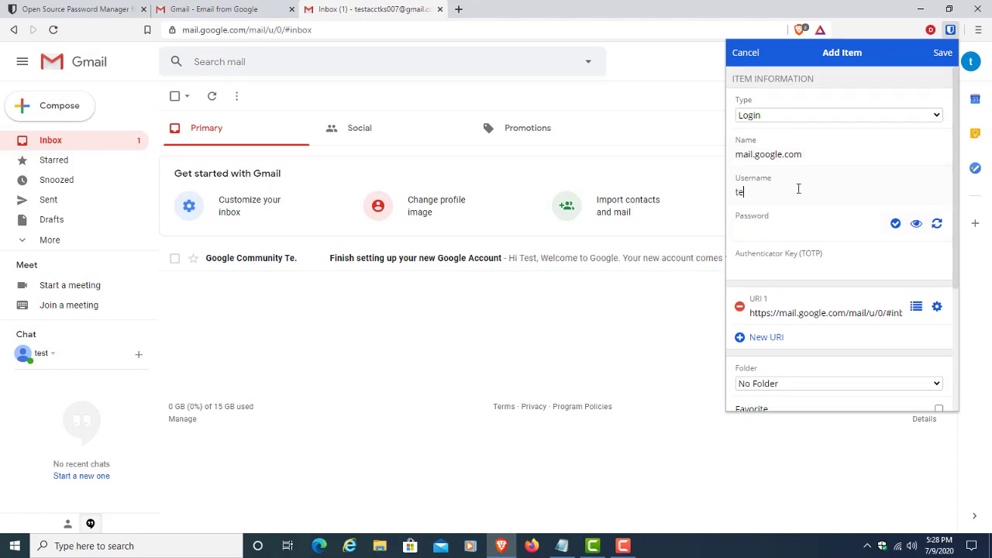
{"action": "type", "text": "st"}
{"action": "key", "text": "BackSpace"}
{"action": "key", "text": "BackSpace"}
{"action": "key", "text": "BackSpace"}
{"action": "left_click", "coordinate": [821, 229]}
{"action": "key", "text": "ctrl+v"}
Step: Leave the login in No Folder, add the note 'test', and save it
{"action": "scroll", "coordinate": [828, 281], "scroll_direction": "down", "scroll_amount": 1}
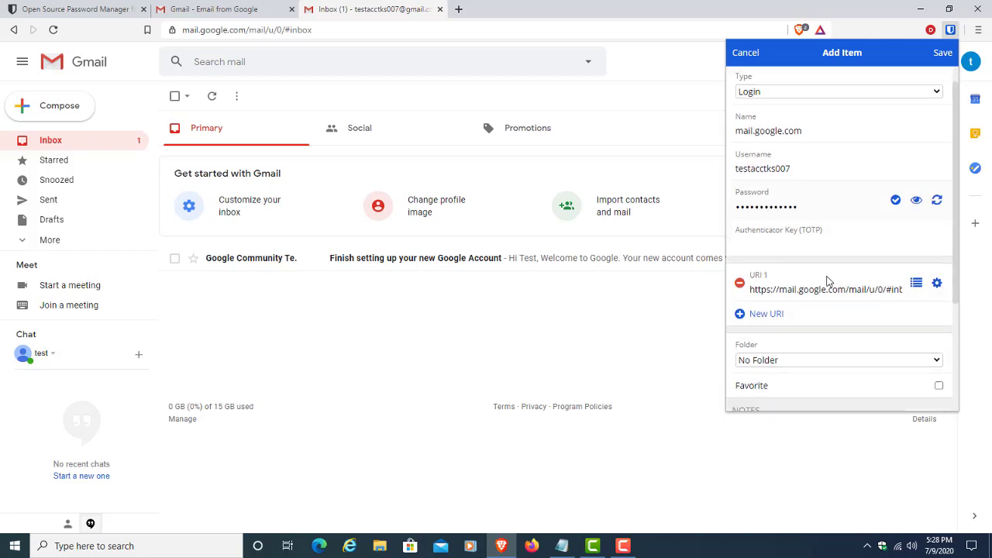
{"action": "scroll", "coordinate": [828, 280], "scroll_direction": "down", "scroll_amount": 3}
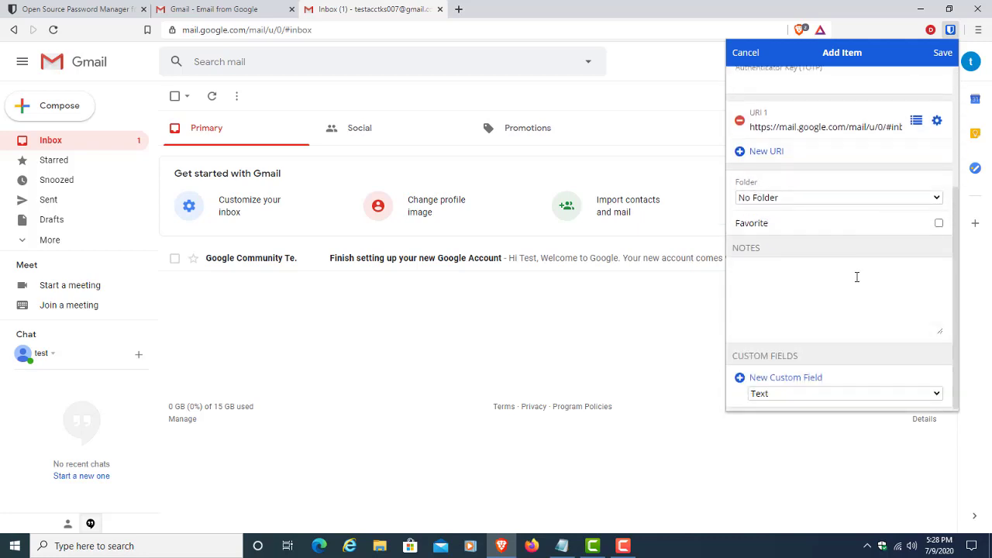
{"action": "left_click", "coordinate": [874, 200]}
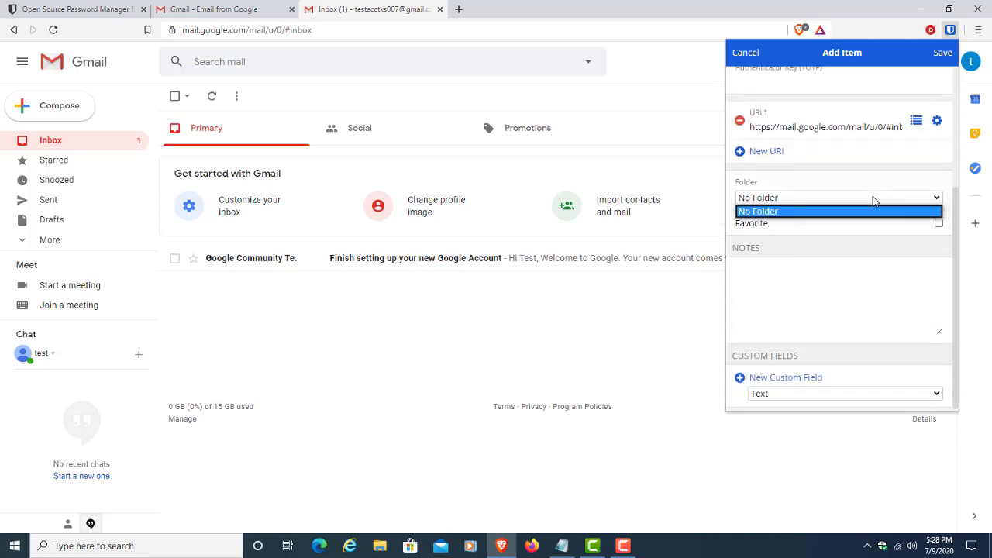
{"action": "left_click", "coordinate": [874, 199]}
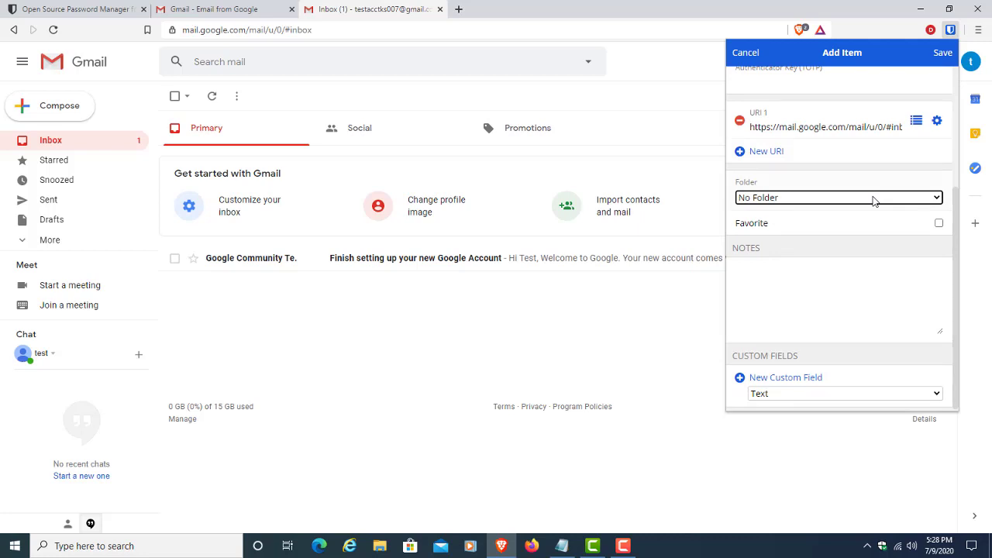
{"action": "left_click", "coordinate": [815, 284]}
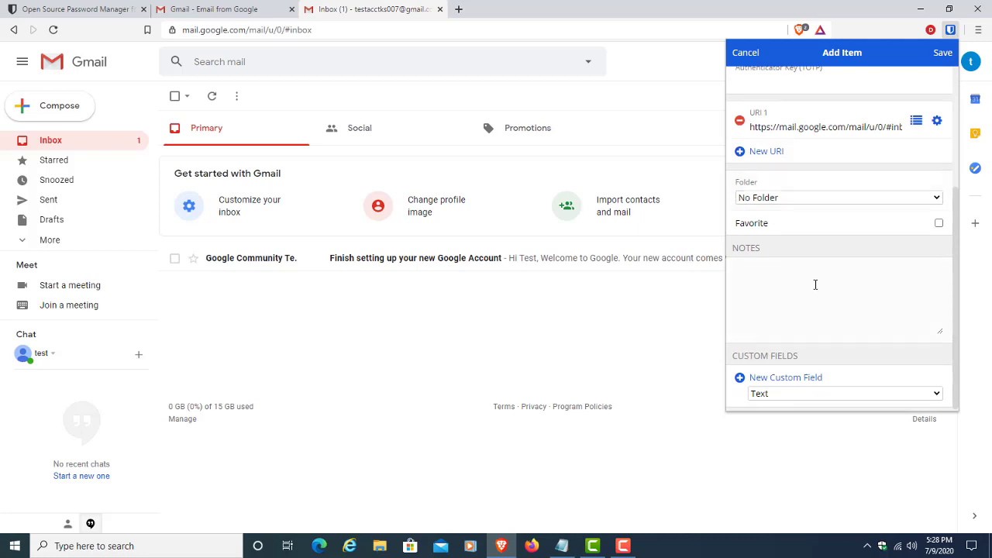
{"action": "scroll", "coordinate": [815, 285], "scroll_direction": "down", "scroll_amount": 1}
{"action": "type", "text": "test"}
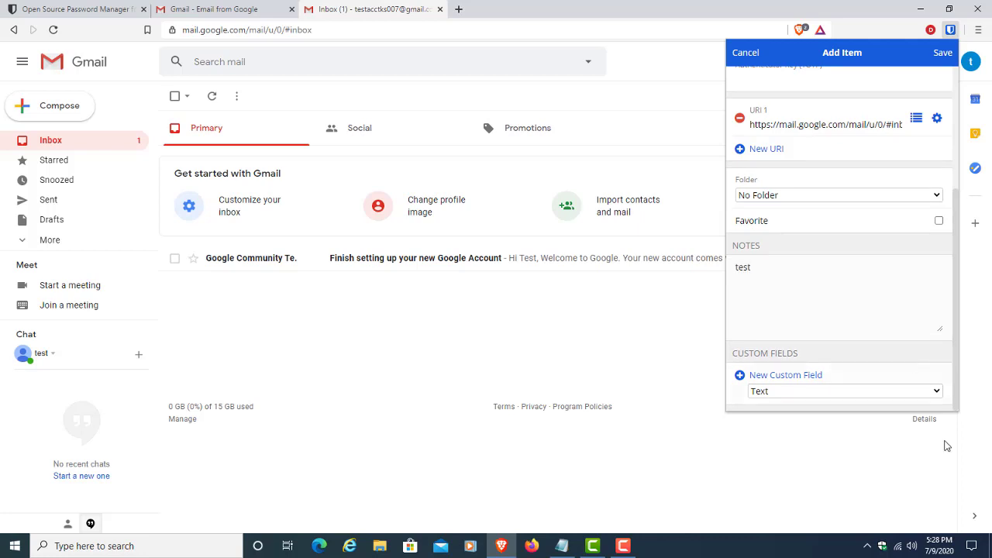
{"action": "scroll", "coordinate": [909, 317], "scroll_direction": "up", "scroll_amount": 3}
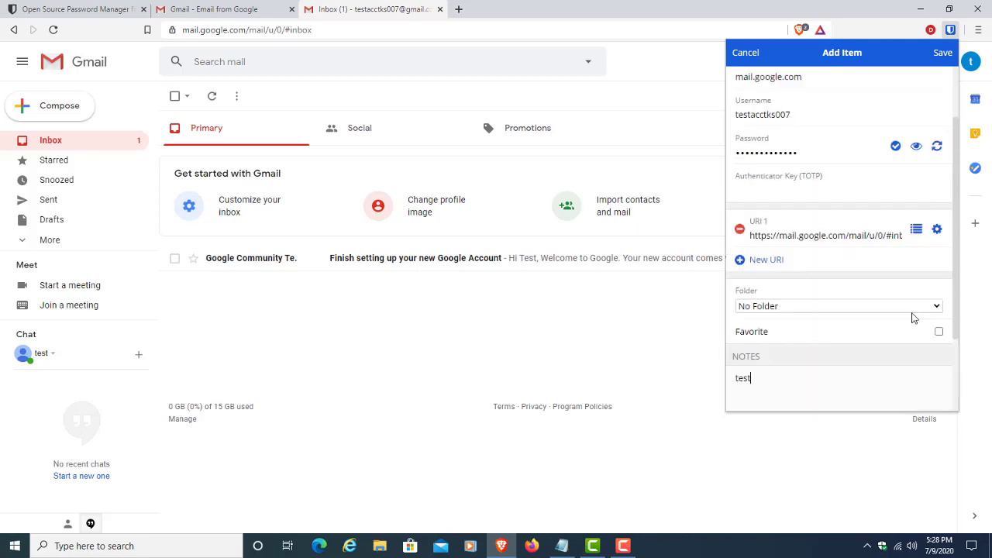
{"action": "left_click", "coordinate": [943, 52]}
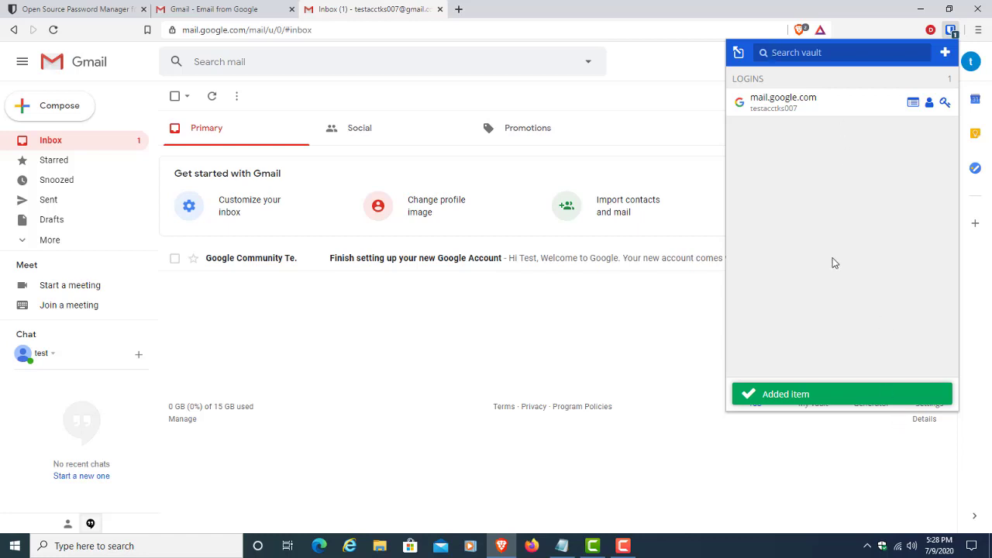
{"action": "left_click", "coordinate": [591, 341]}
Step: Sign out of Gmail and view Bitwarden's matching mail.google.com login
{"action": "left_click", "coordinate": [969, 65]}
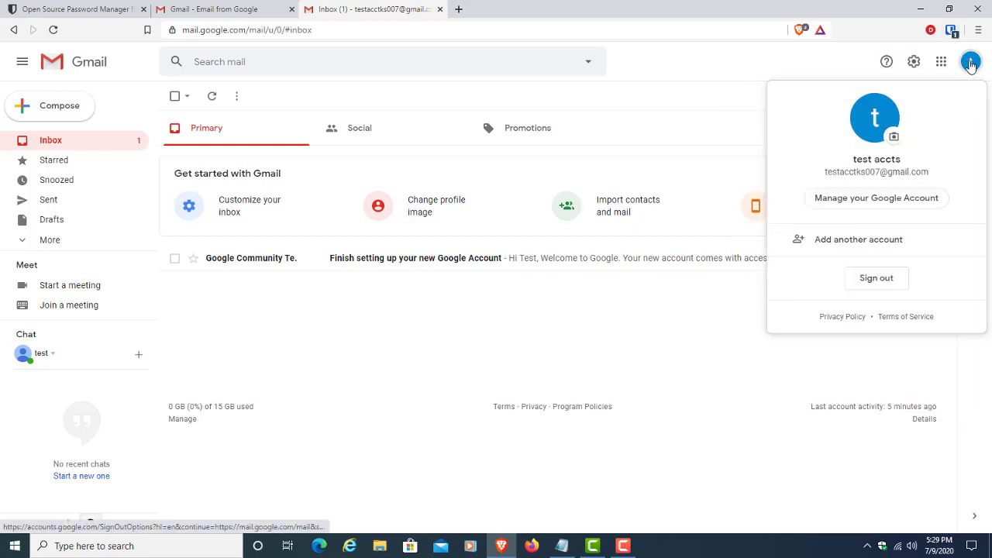
{"action": "left_click", "coordinate": [863, 283]}
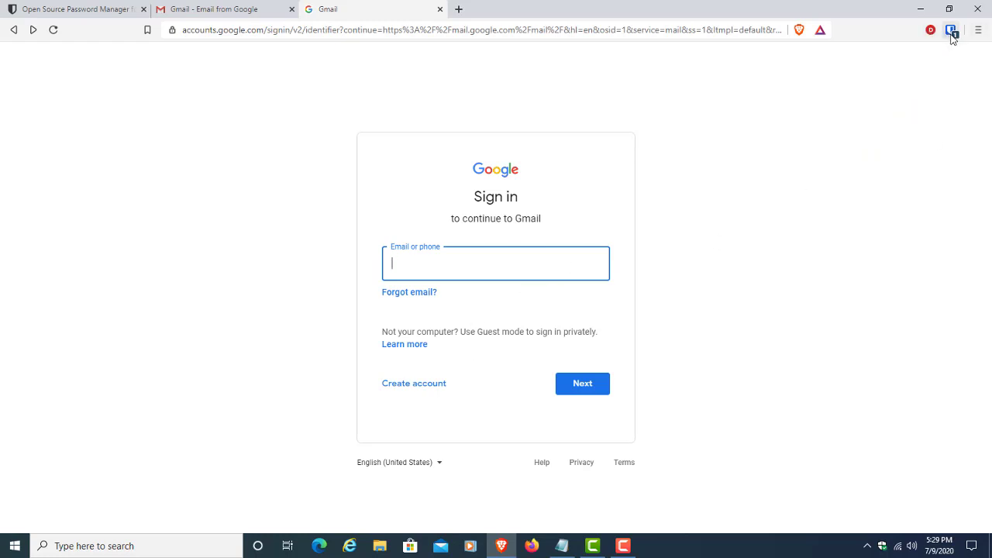
{"action": "left_click", "coordinate": [951, 32]}
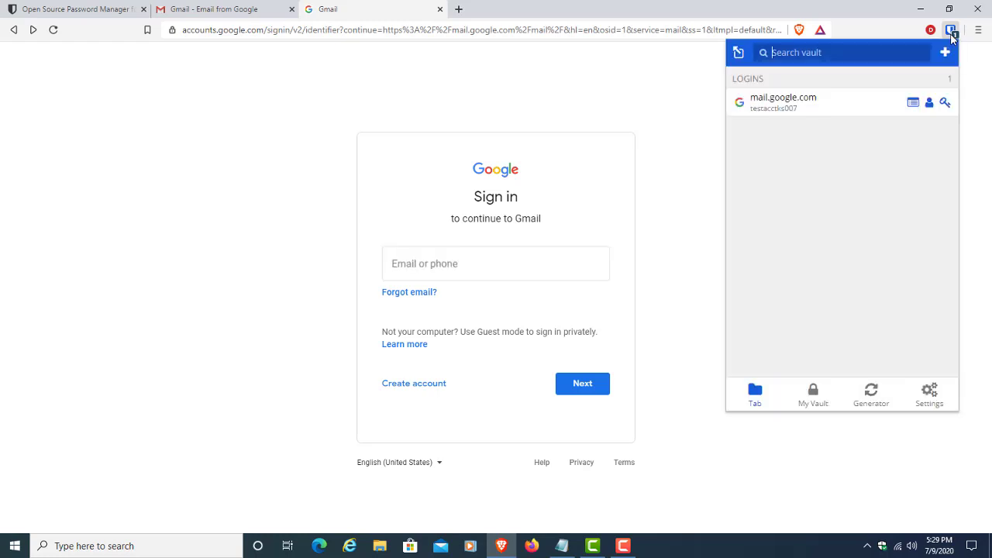
Step: Autofill the Gmail e-mail from the saved login, including via the right-click Bitwarden Auto-fill menu
{"action": "left_click", "coordinate": [790, 109]}
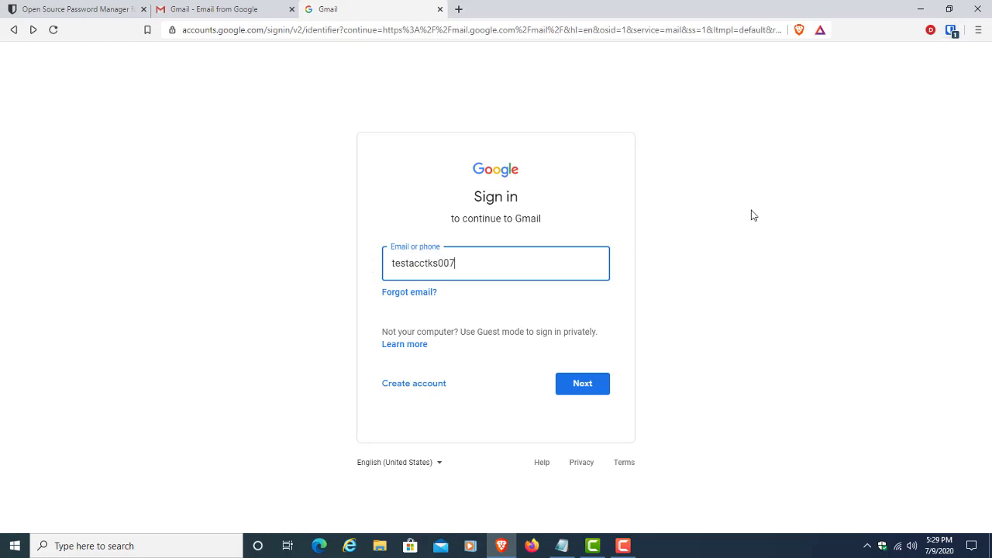
{"action": "key", "text": "BackSpace"}
{"action": "key", "text": "BackSpace"}
{"action": "key", "text": "BackSpace"}
{"action": "key", "text": "BackSpace"}
{"action": "key", "text": "BackSpace"}
{"action": "key", "text": "BackSpace"}
{"action": "key", "text": "BackSpace"}
{"action": "key", "text": "BackSpace"}
{"action": "key", "text": "BackSpace"}
{"action": "key", "text": "BackSpace"}
{"action": "key", "text": "BackSpace"}
{"action": "key", "text": "BackSpace"}
{"action": "key", "text": "BackSpace"}
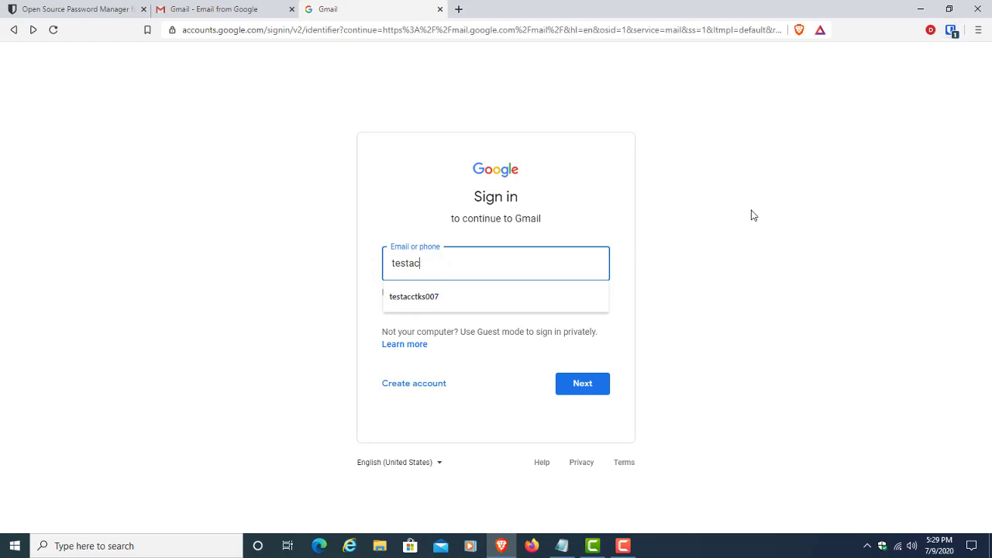
{"action": "right_click", "coordinate": [463, 270]}
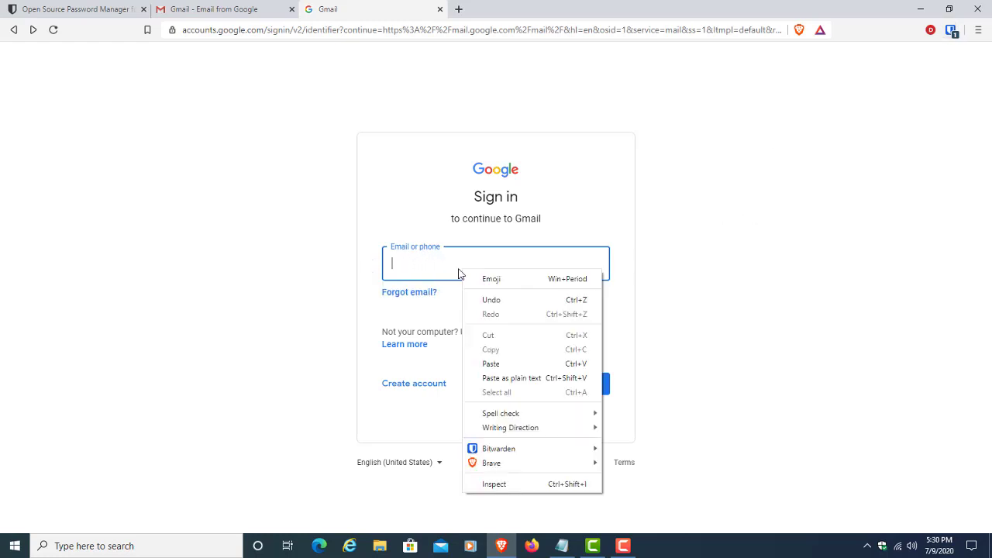
{"action": "mouse_move", "coordinate": [504, 452]}
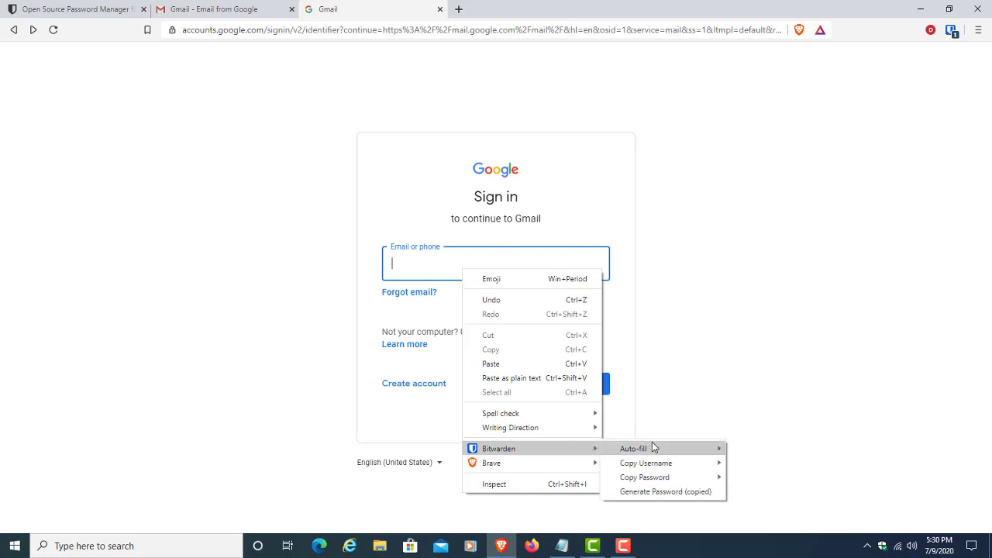
{"action": "mouse_move", "coordinate": [653, 448]}
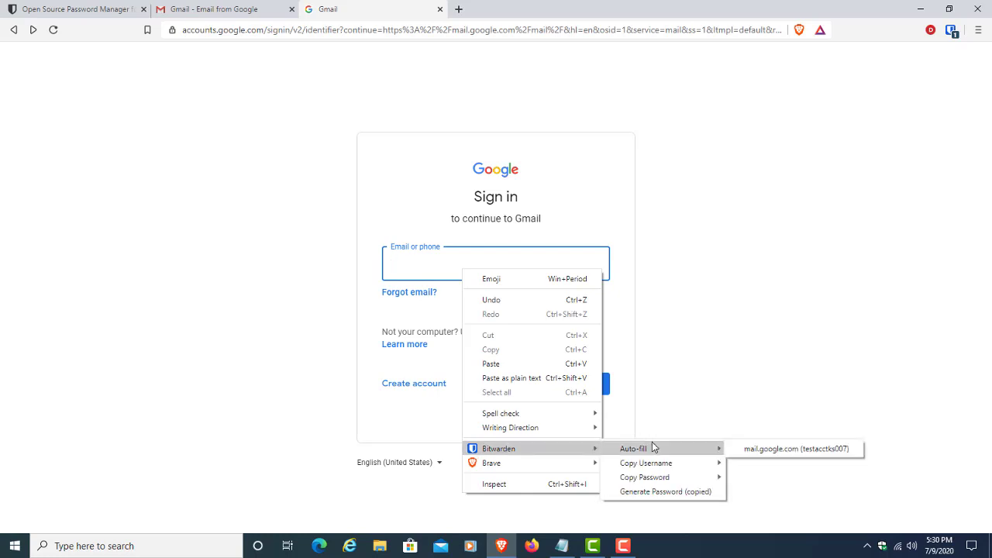
{"action": "left_click", "coordinate": [765, 456]}
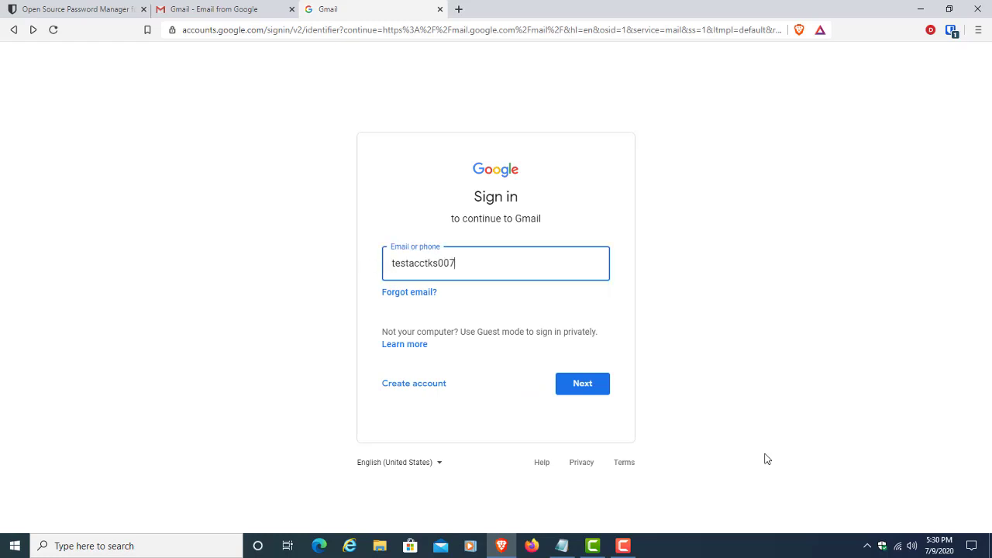
Step: Complete the Gmail sign-in with the autofilled credentials, then sign out again
{"action": "left_click", "coordinate": [594, 394]}
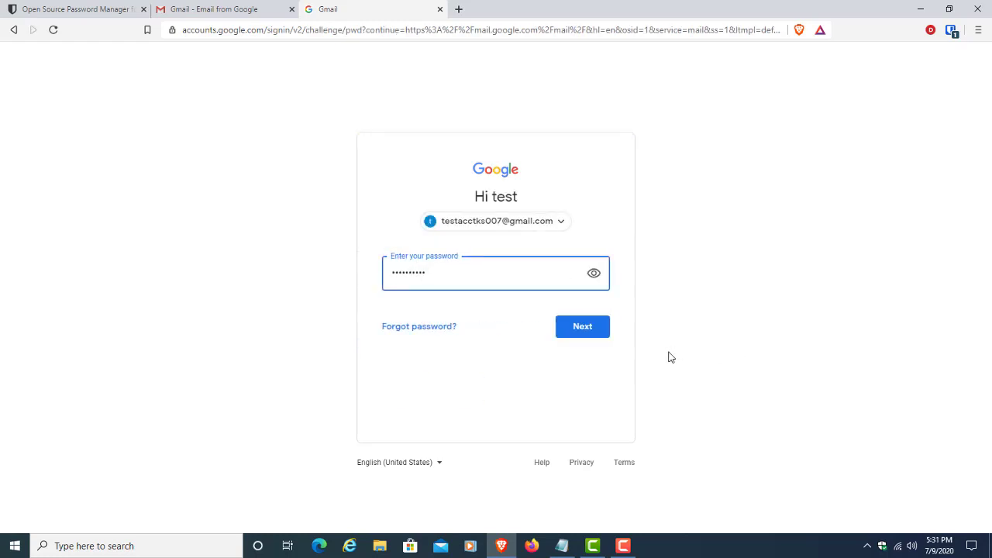
{"action": "left_click", "coordinate": [594, 338]}
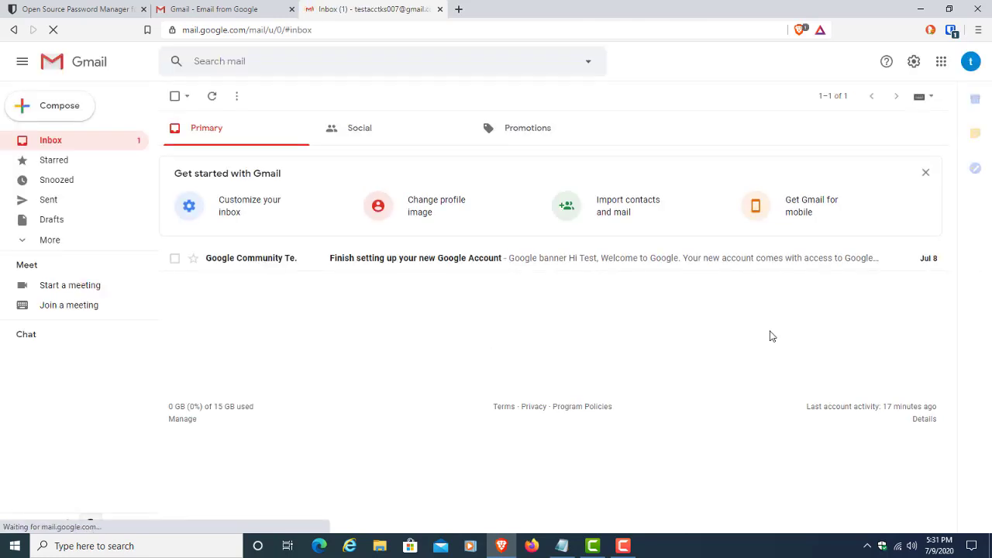
{"action": "left_click", "coordinate": [971, 62]}
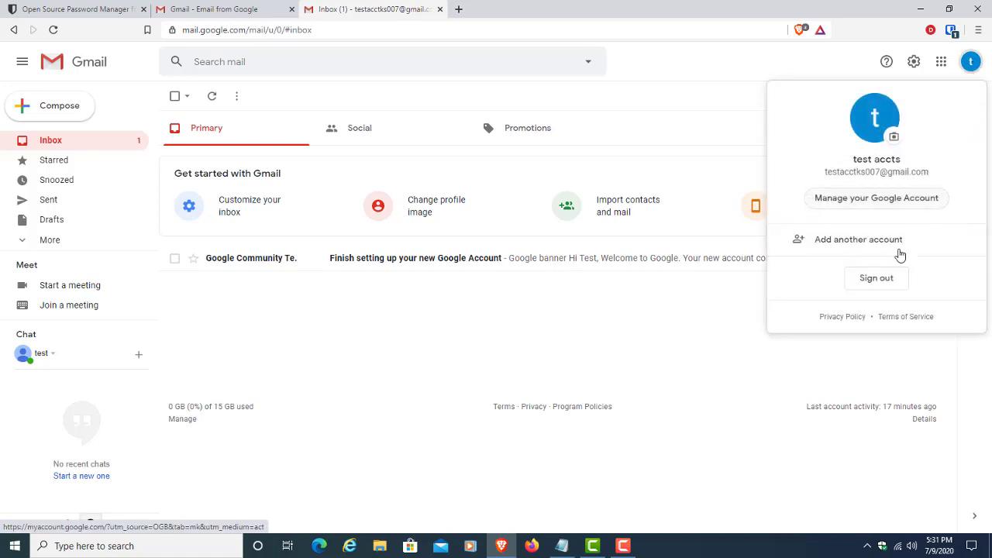
{"action": "left_click", "coordinate": [875, 282]}
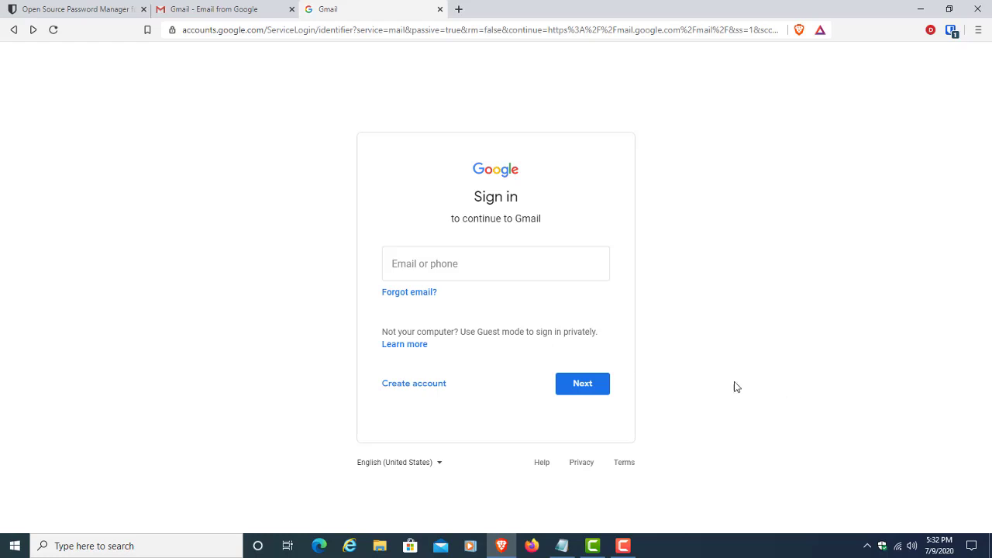
Step: Begin a personal Google account and enter the first and last name
{"action": "left_click", "coordinate": [424, 385]}
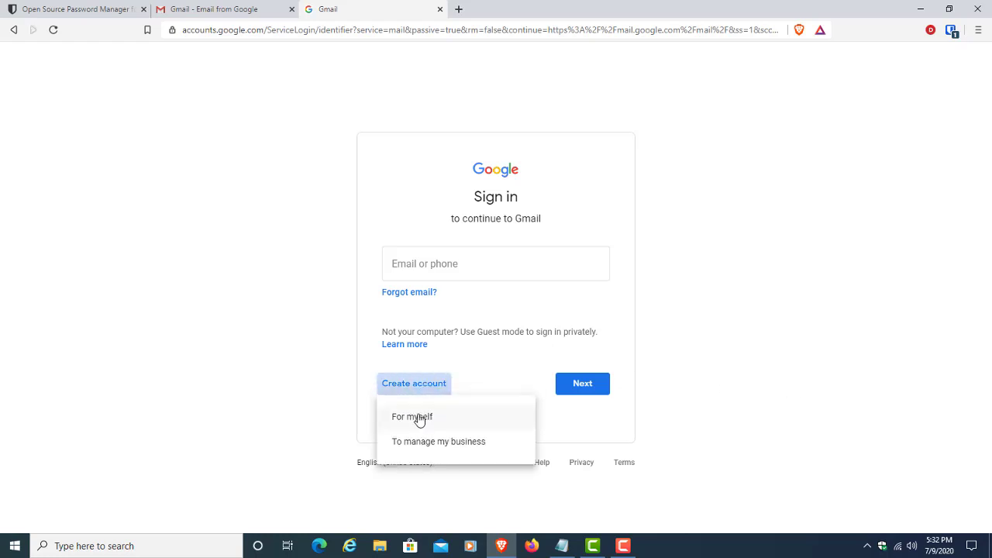
{"action": "left_click", "coordinate": [419, 419]}
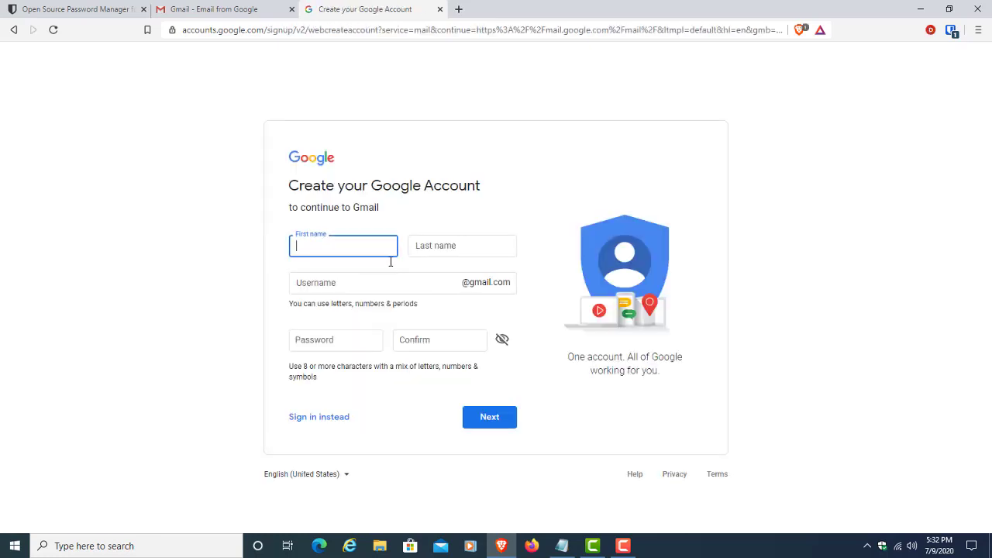
{"action": "type", "text": "test"}
{"action": "key", "text": "Tab"}
{"action": "type", "text": "bit"}
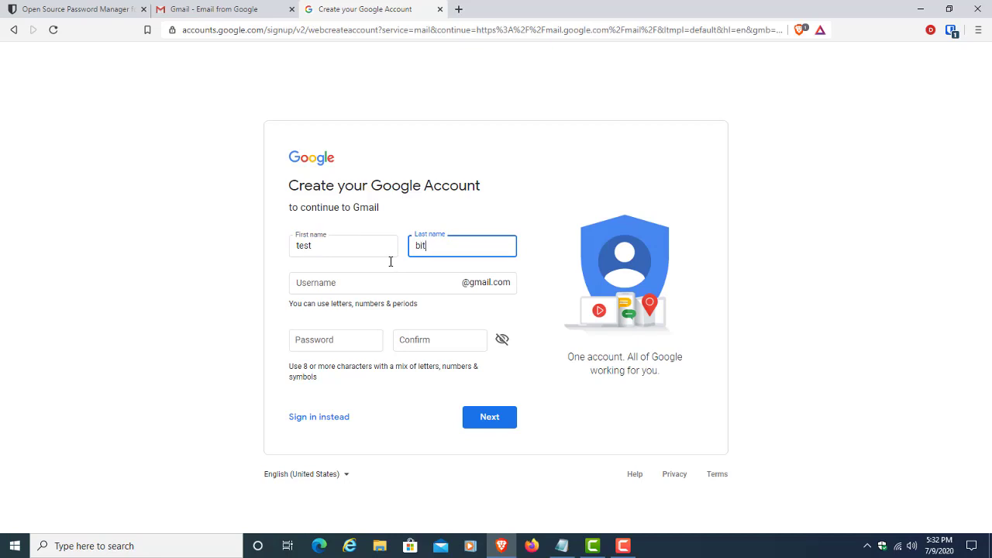
{"action": "type", "text": "war"}
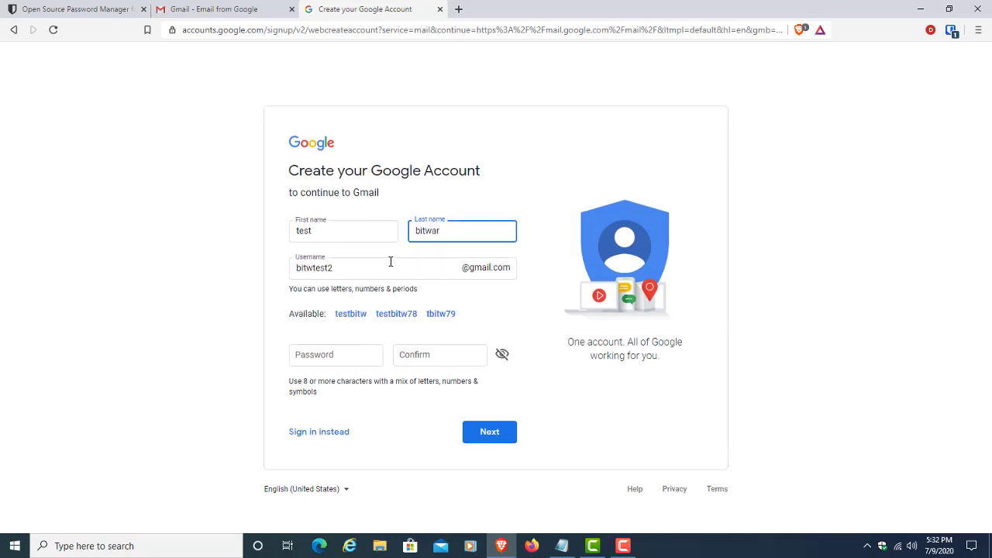
{"action": "type", "text": "den"}
Step: Choose a new Gmail username for the account and move on to the password field
{"action": "left_click", "coordinate": [354, 264]}
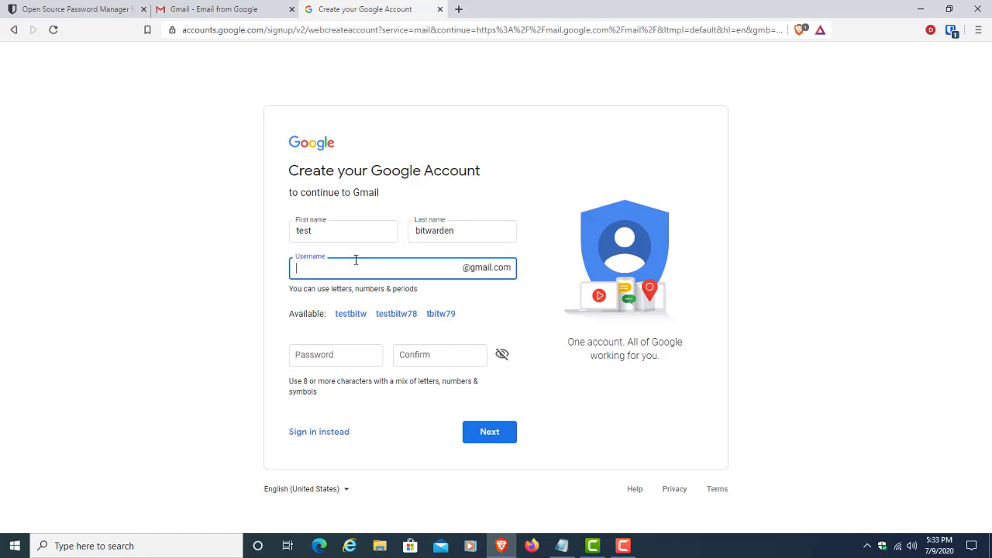
{"action": "left_click", "coordinate": [505, 315]}
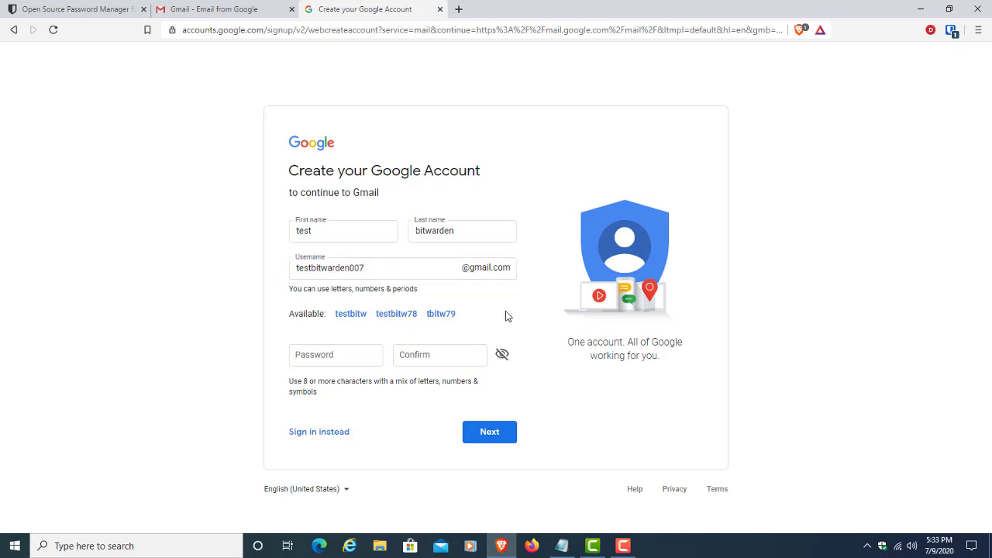
{"action": "left_click", "coordinate": [355, 359]}
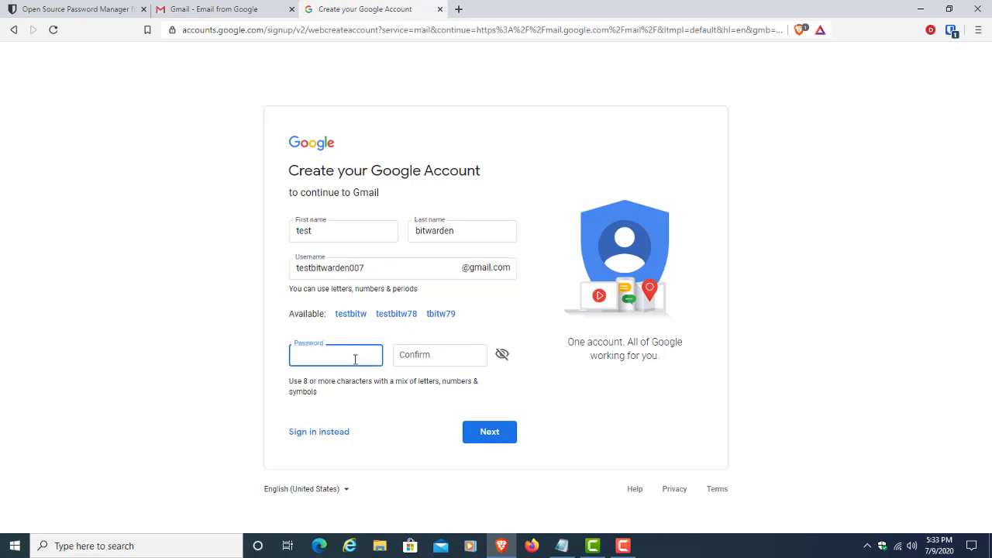
Step: Open Bitwarden's password generator, regenerate, and switch between passphrase and password types, ending on Password
{"action": "left_click", "coordinate": [951, 31]}
{"action": "left_click", "coordinate": [871, 395]}
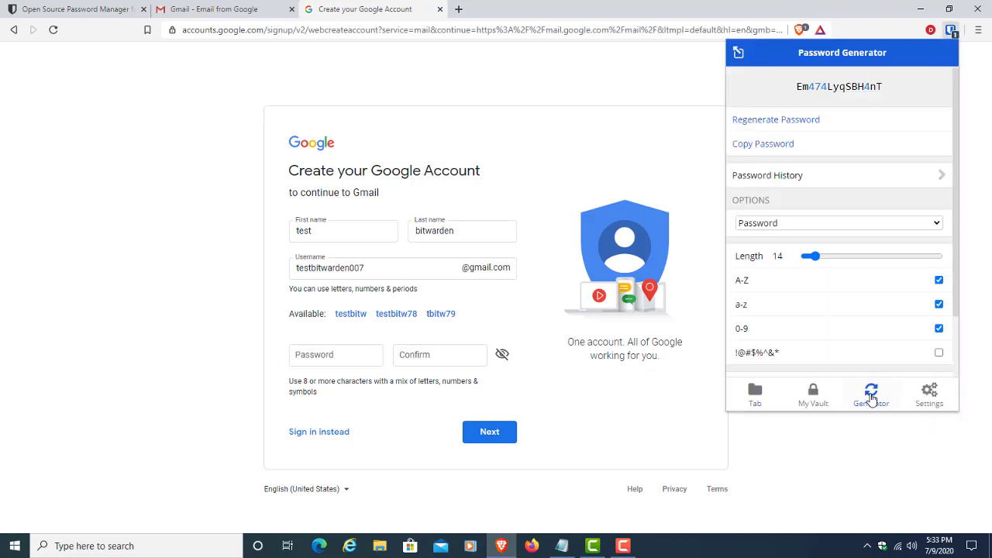
{"action": "left_click", "coordinate": [798, 122]}
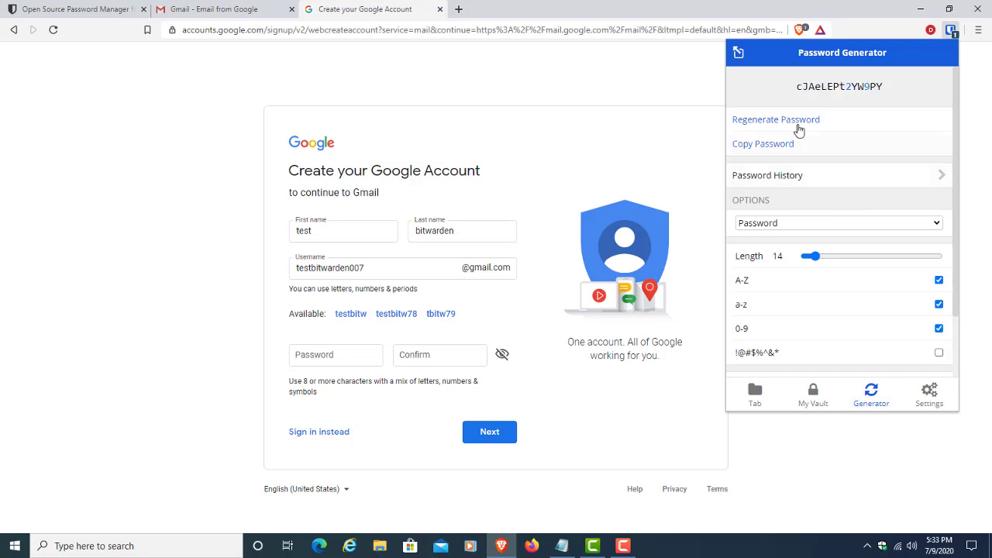
{"action": "left_click", "coordinate": [900, 225]}
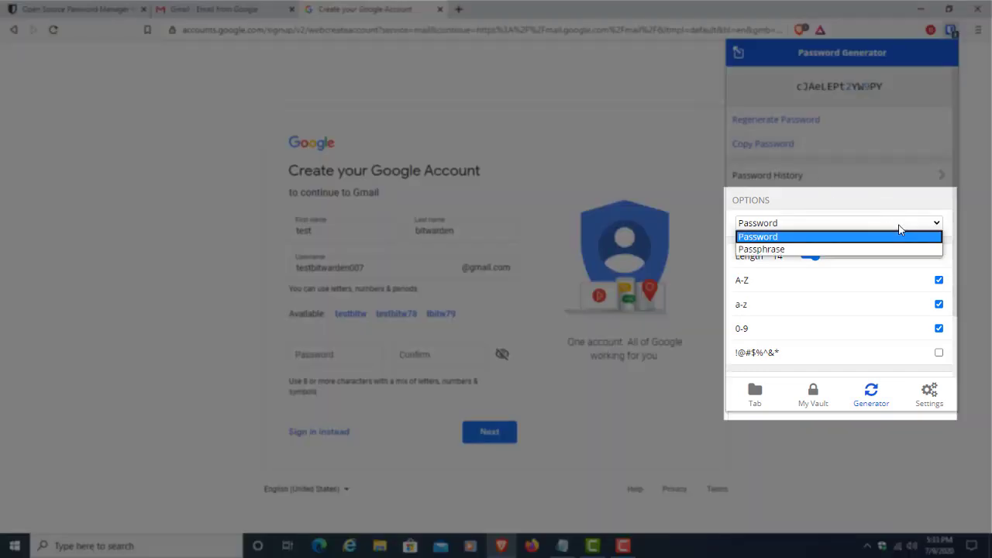
{"action": "left_click", "coordinate": [898, 225]}
{"action": "left_click", "coordinate": [898, 224]}
{"action": "left_click", "coordinate": [879, 249]}
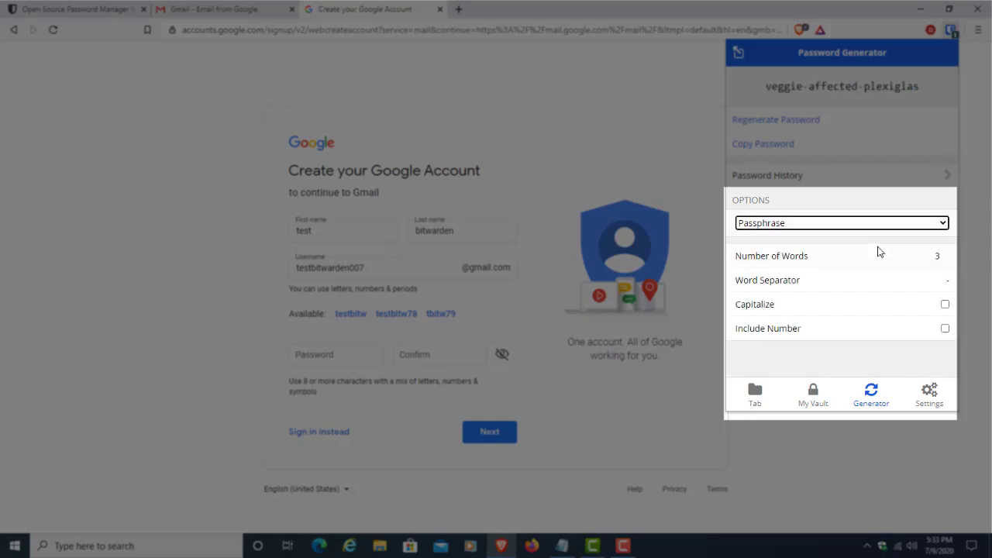
{"action": "left_click", "coordinate": [883, 225]}
{"action": "left_click", "coordinate": [876, 235]}
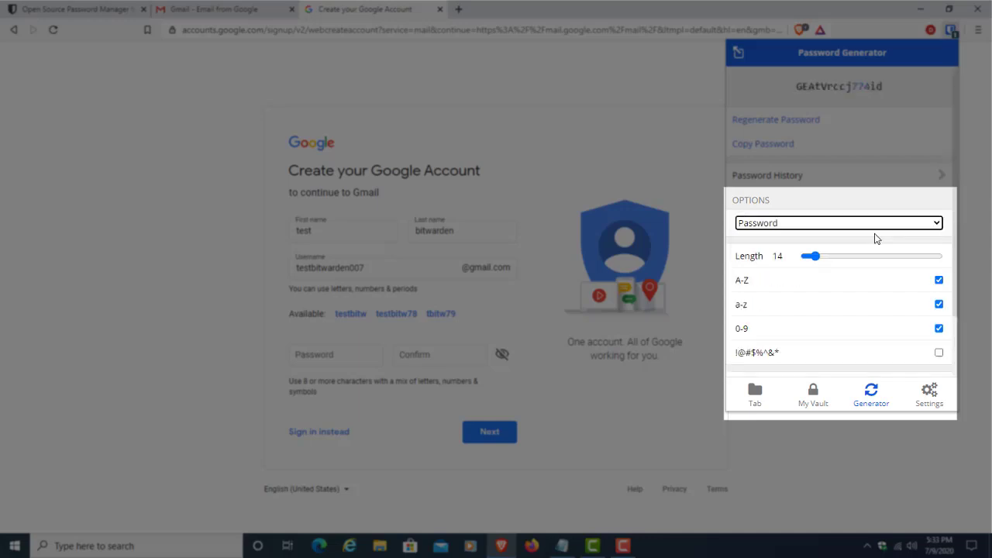
{"action": "left_click", "coordinate": [857, 200]}
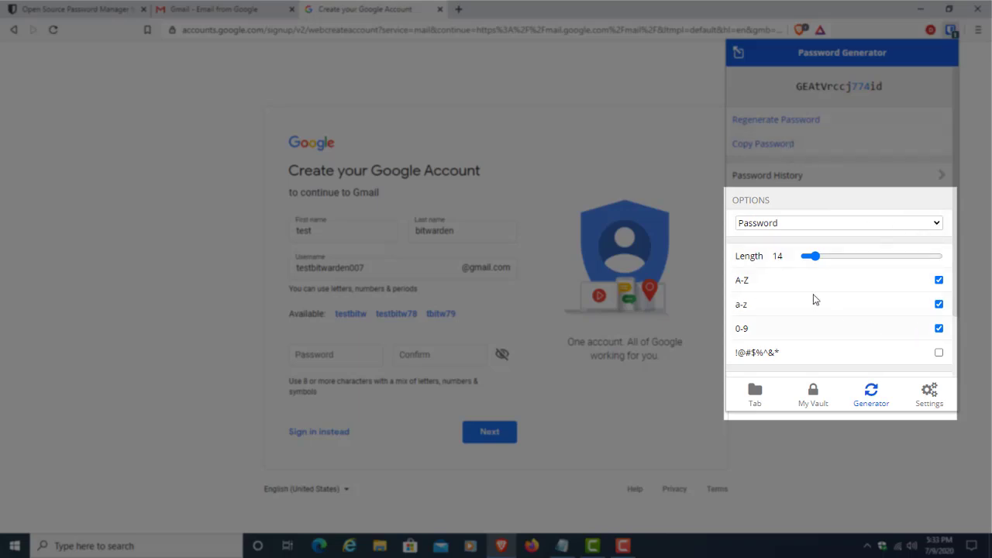
Step: Set password length to 21 with A-Z, a-z, 0-9 and !@#$%^&* all enabled
{"action": "left_click_drag", "start_coordinate": [816, 258], "coordinate": [824, 257]}
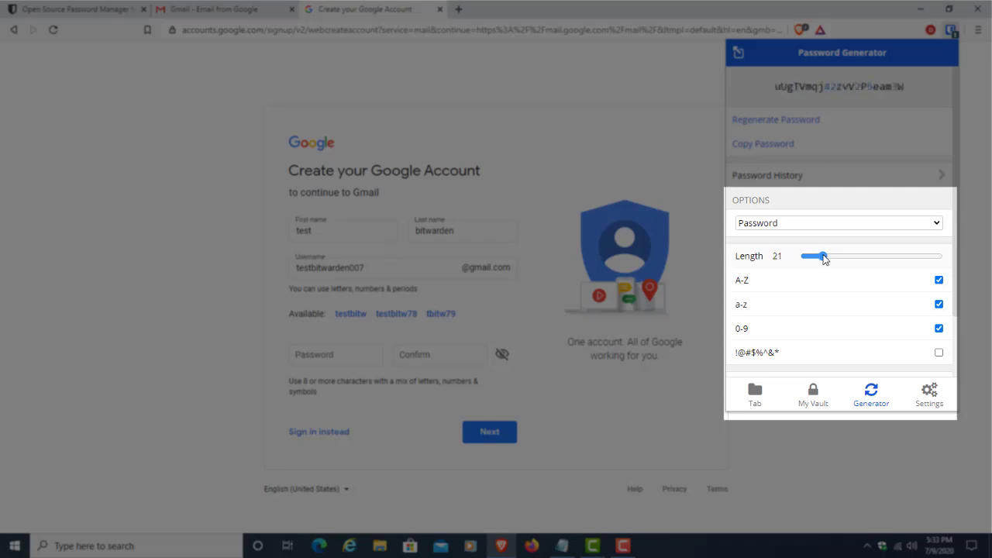
{"action": "left_click", "coordinate": [940, 282]}
{"action": "left_click", "coordinate": [939, 281]}
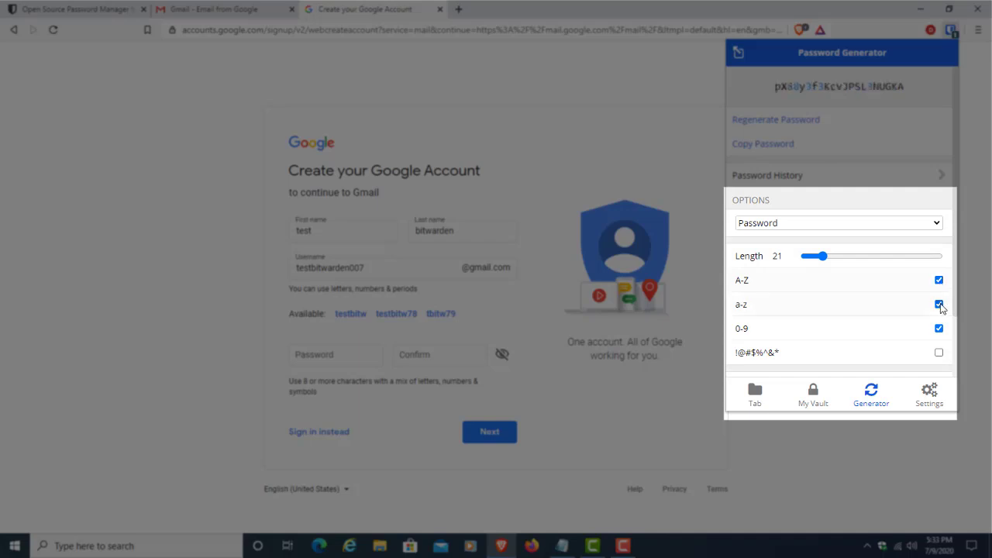
{"action": "left_click", "coordinate": [939, 305]}
{"action": "left_click", "coordinate": [940, 305]}
{"action": "left_click", "coordinate": [939, 328]}
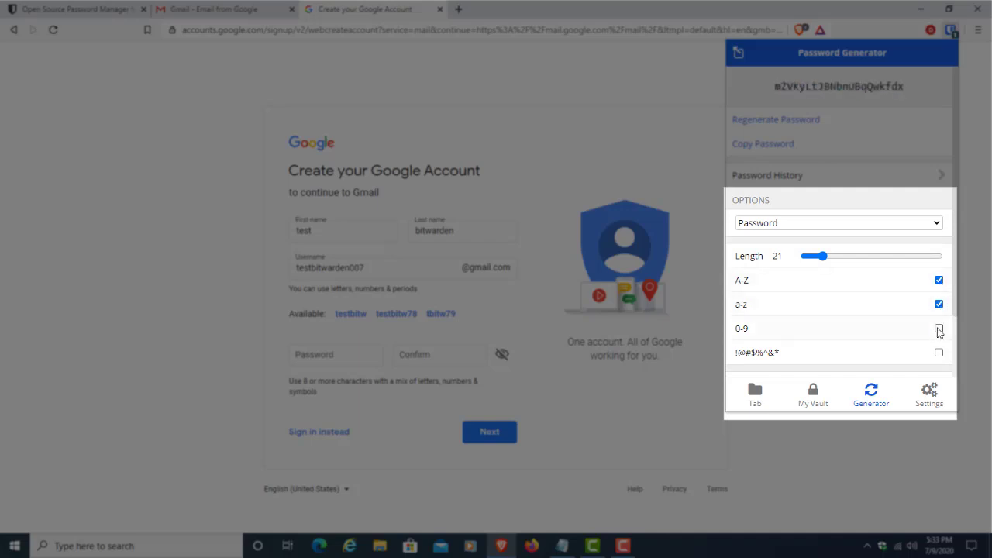
{"action": "left_click", "coordinate": [940, 328]}
{"action": "left_click", "coordinate": [939, 353]}
{"action": "left_click", "coordinate": [938, 353]}
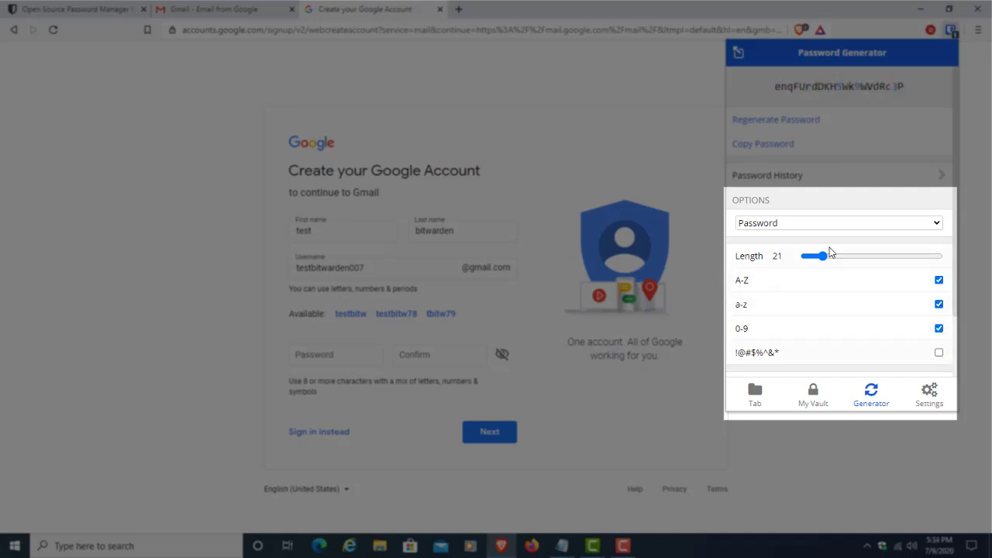
{"action": "left_click", "coordinate": [939, 354]}
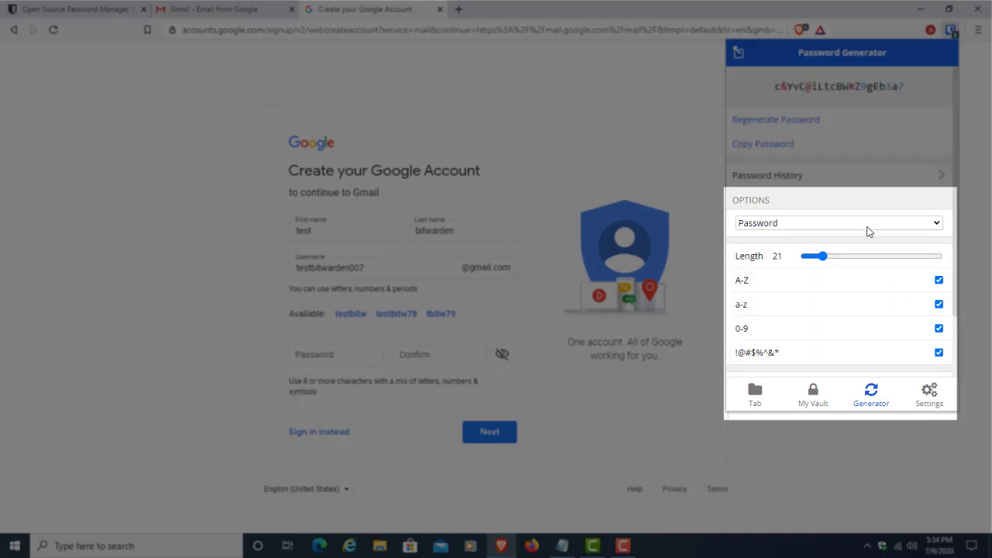
{"action": "left_click", "coordinate": [870, 225]}
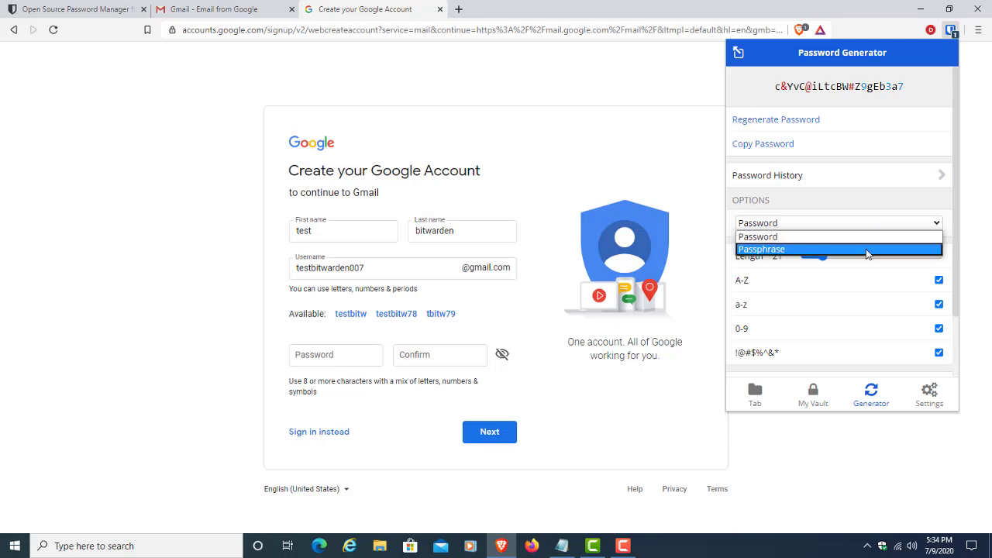
Step: Switch the generator to Passphrase and try the Capitalize and Include Number options
{"action": "left_click", "coordinate": [866, 249]}
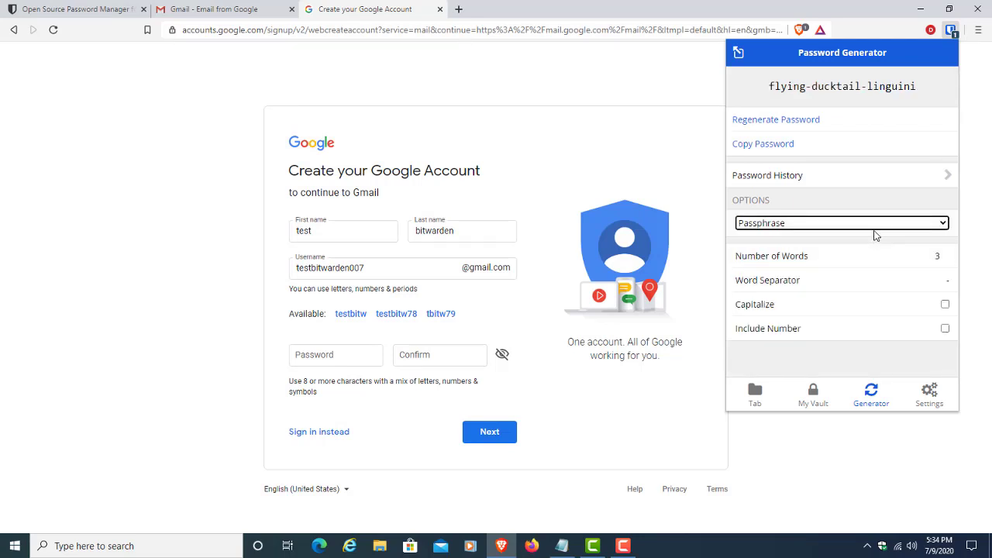
{"action": "left_click", "coordinate": [945, 304]}
{"action": "left_click", "coordinate": [945, 329]}
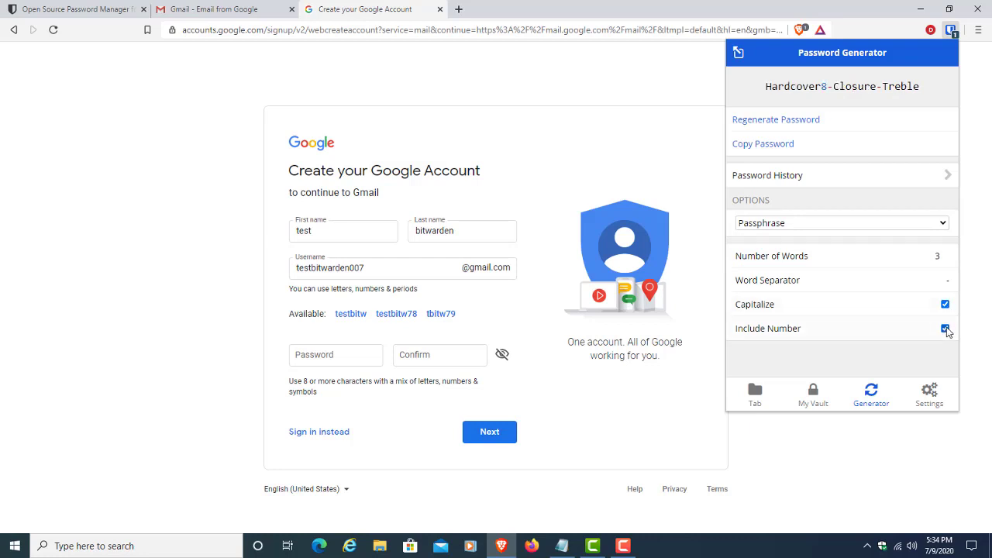
{"action": "left_click", "coordinate": [945, 329]}
{"action": "left_click", "coordinate": [944, 304]}
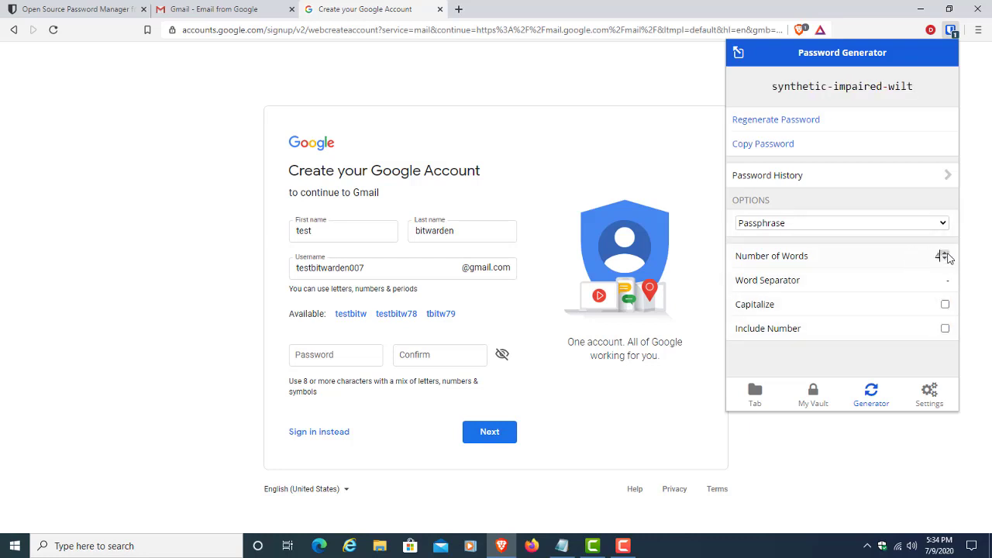
{"action": "left_click", "coordinate": [944, 304]}
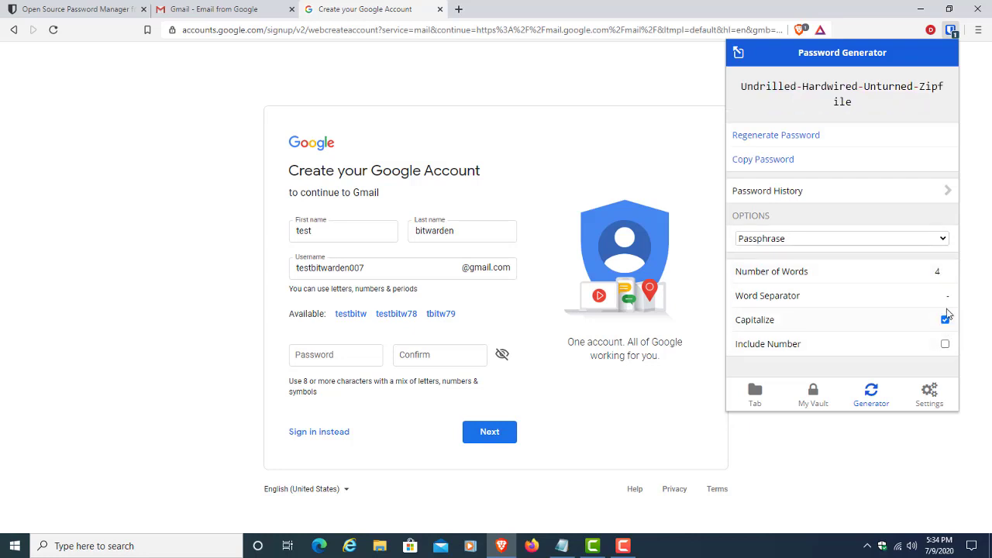
{"action": "left_click", "coordinate": [945, 319]}
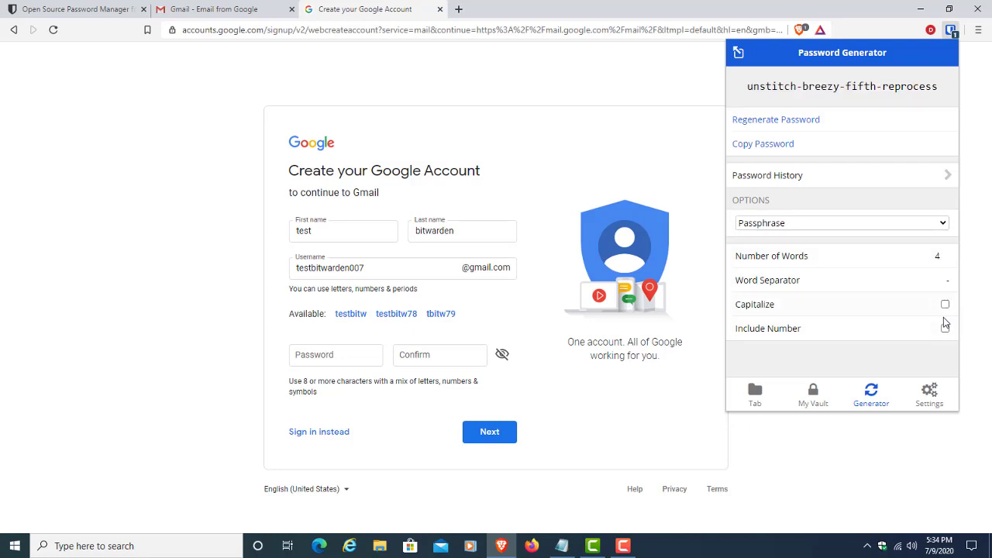
Step: Return to Password type, regenerate the 21-character password twice and copy it
{"action": "left_click", "coordinate": [850, 224]}
{"action": "left_click", "coordinate": [826, 236]}
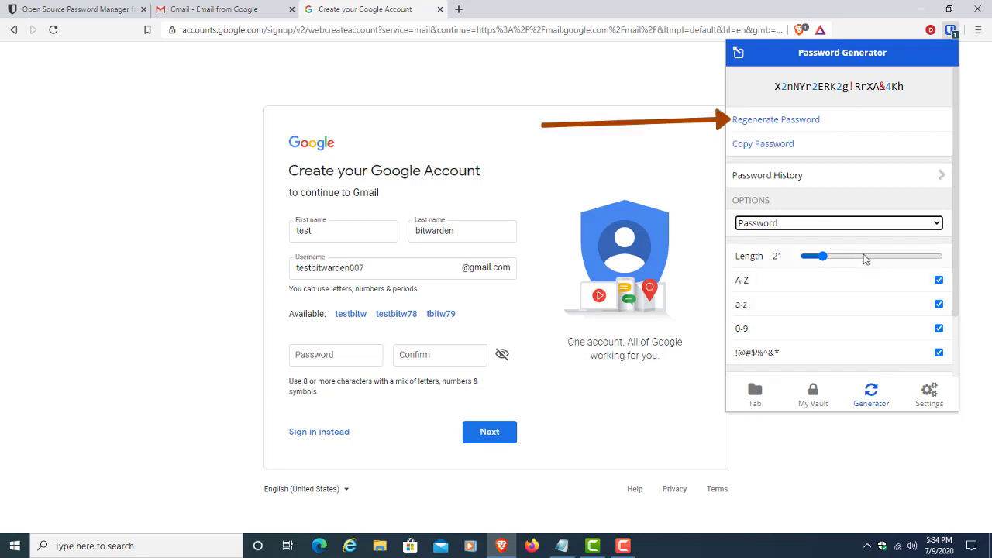
{"action": "left_click", "coordinate": [806, 121]}
{"action": "left_click", "coordinate": [805, 124]}
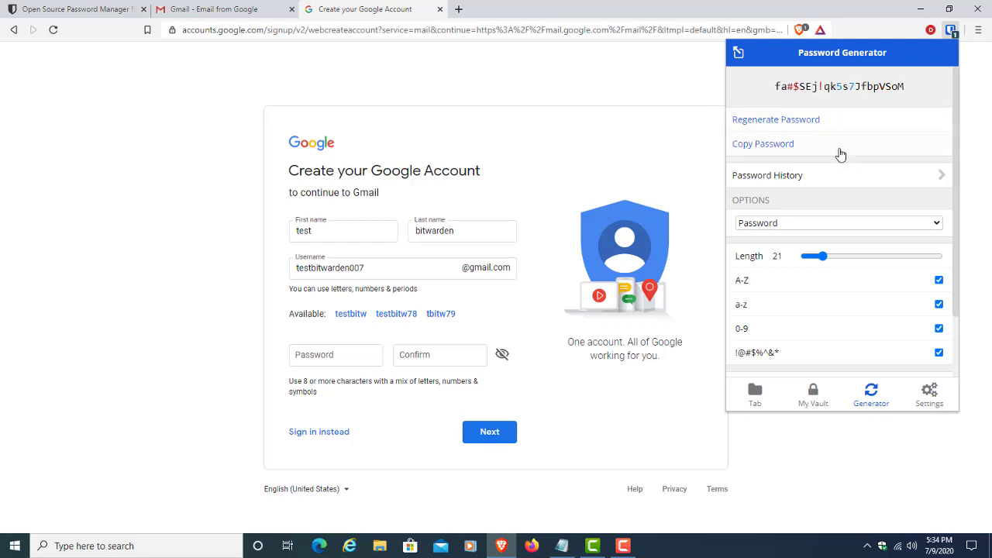
{"action": "left_click", "coordinate": [769, 152]}
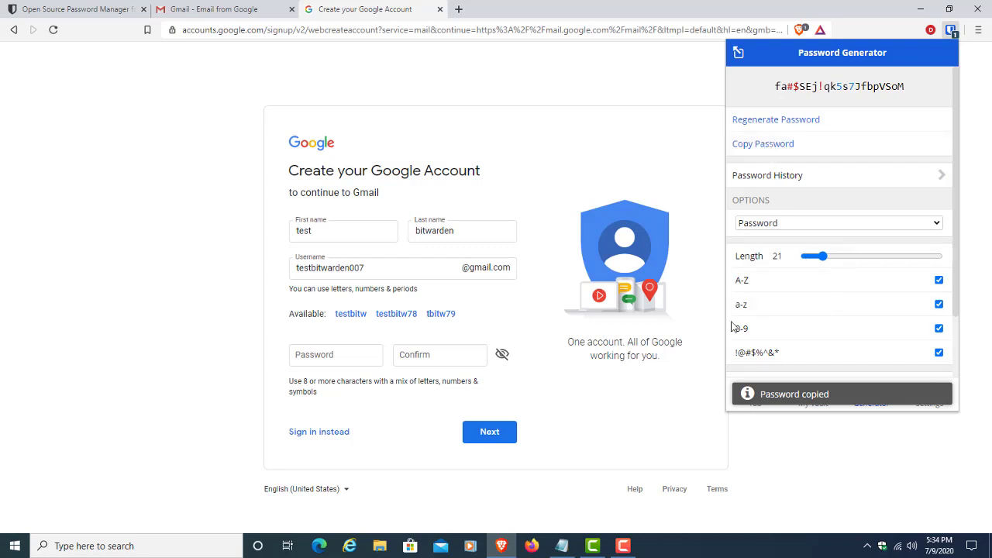
Step: Paste the generated password into Password and Confirm, submit, and let Bitwarden save the login
{"action": "left_click", "coordinate": [355, 353]}
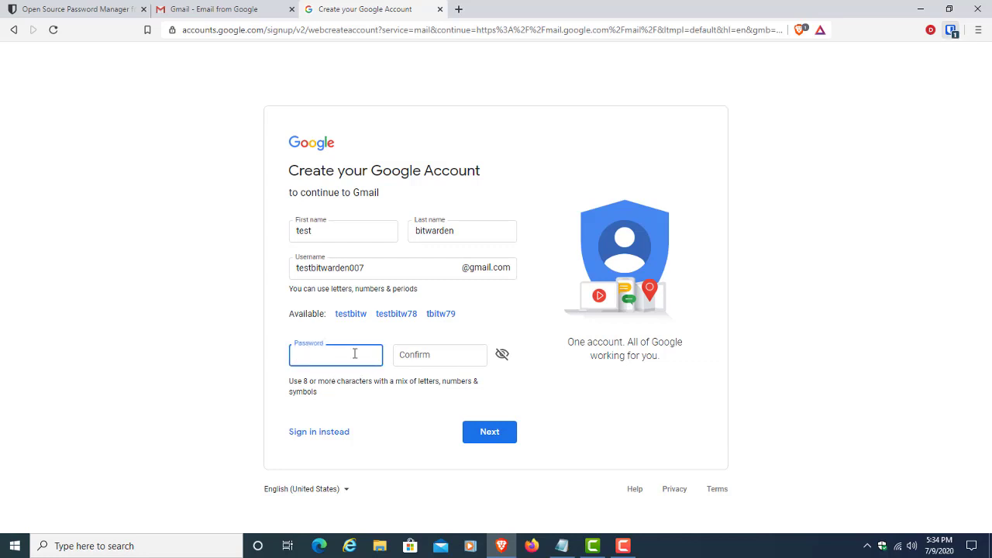
{"action": "left_click", "coordinate": [447, 364]}
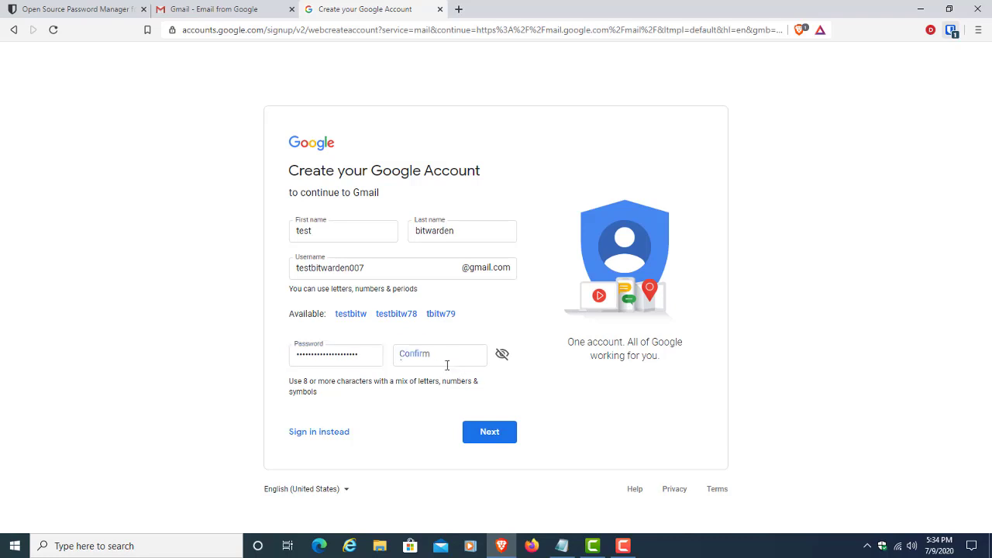
{"action": "key", "text": "ctrl+v"}
{"action": "left_click", "coordinate": [487, 431]}
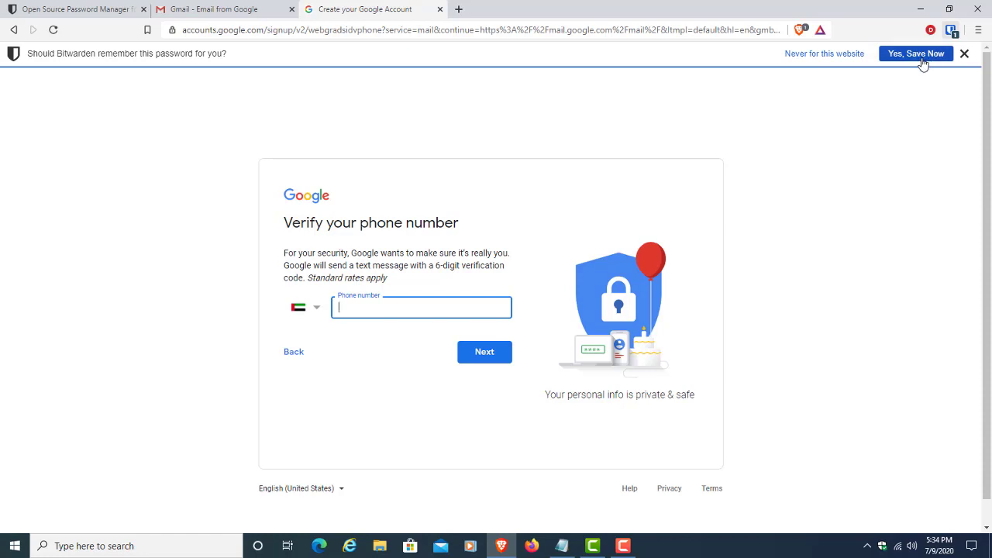
{"action": "left_click", "coordinate": [922, 58]}
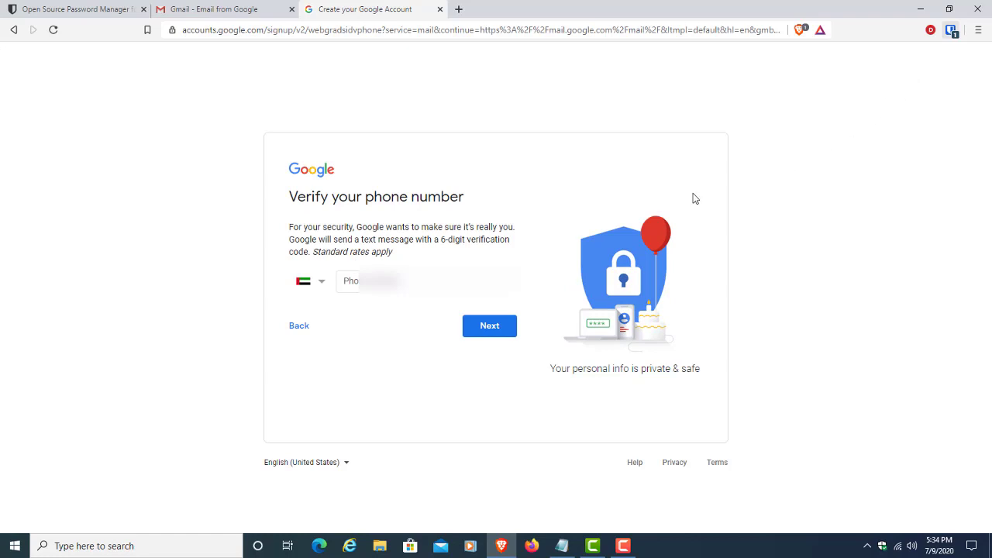
Step: Enter the phone number and submit the verification code
{"action": "left_click", "coordinate": [388, 281]}
{"action": "type", "text": "596"}
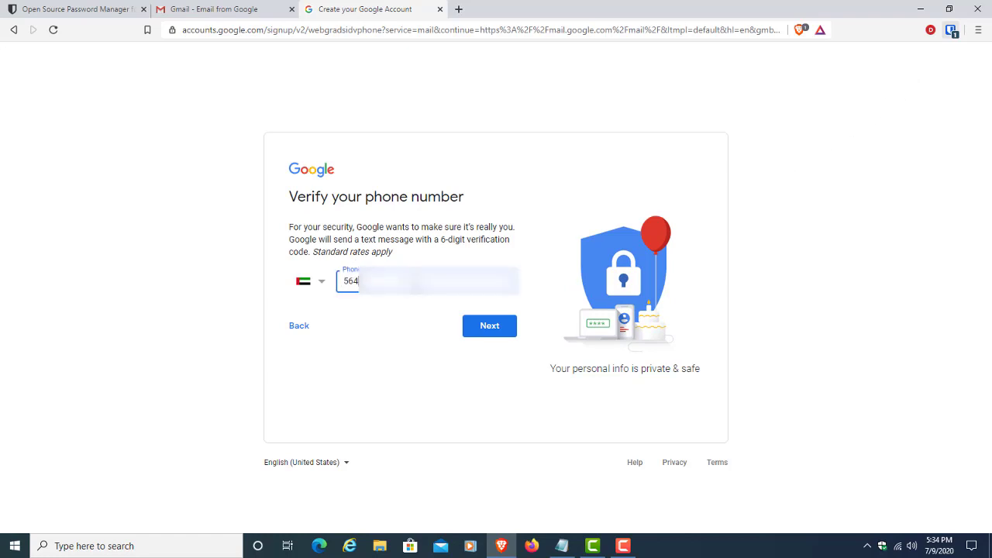
{"action": "left_click", "coordinate": [489, 335]}
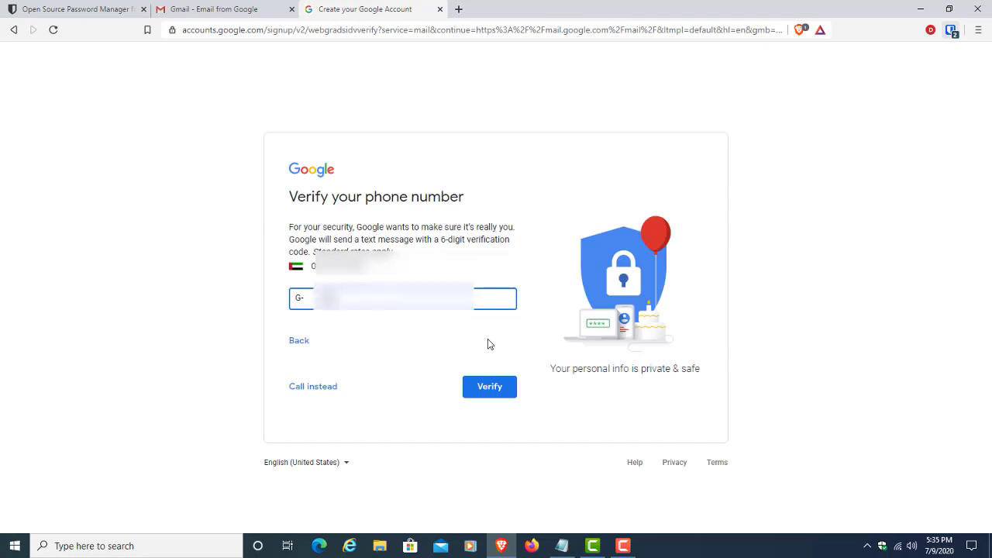
{"action": "key", "text": "Return"}
Step: Fill in birthday August 8, 1990 and gender Male
{"action": "left_click", "coordinate": [337, 314]}
{"action": "left_click", "coordinate": [310, 403]}
{"action": "left_click", "coordinate": [411, 308]}
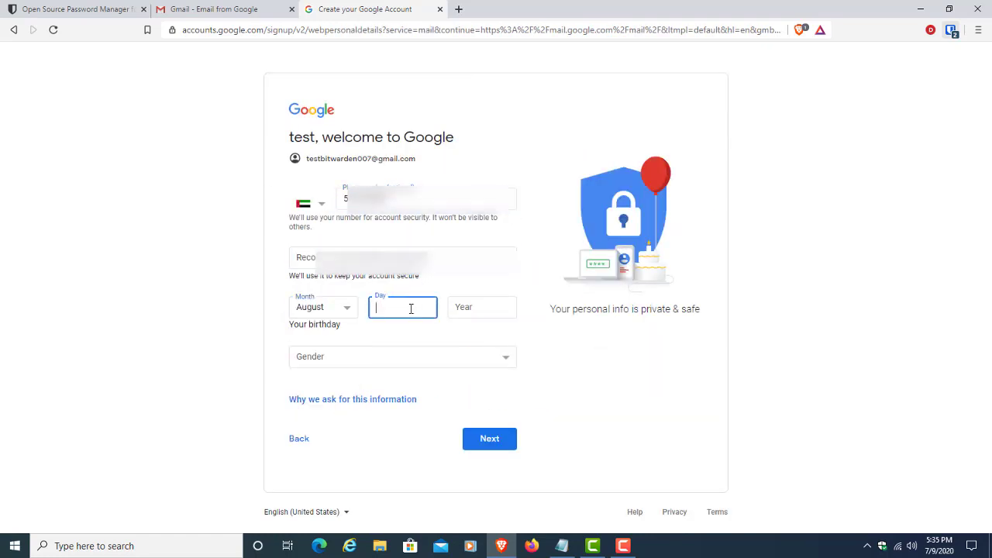
{"action": "type", "text": "8"}
{"action": "left_click", "coordinate": [481, 314]}
{"action": "type", "text": "1990"}
{"action": "left_click", "coordinate": [403, 357]}
{"action": "left_click", "coordinate": [421, 387]}
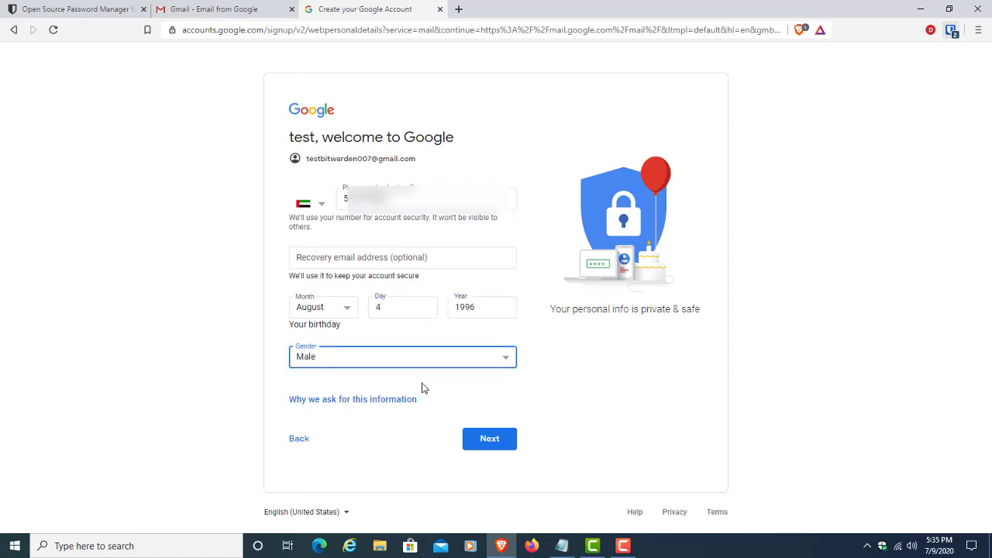
Step: Submit the details, skip the phone-number options page, and agree to Google's terms
{"action": "key", "text": "Return"}
{"action": "left_click", "coordinate": [297, 418]}
{"action": "scroll", "coordinate": [478, 349], "scroll_direction": "down", "scroll_amount": 10}
{"action": "left_click", "coordinate": [484, 494]}
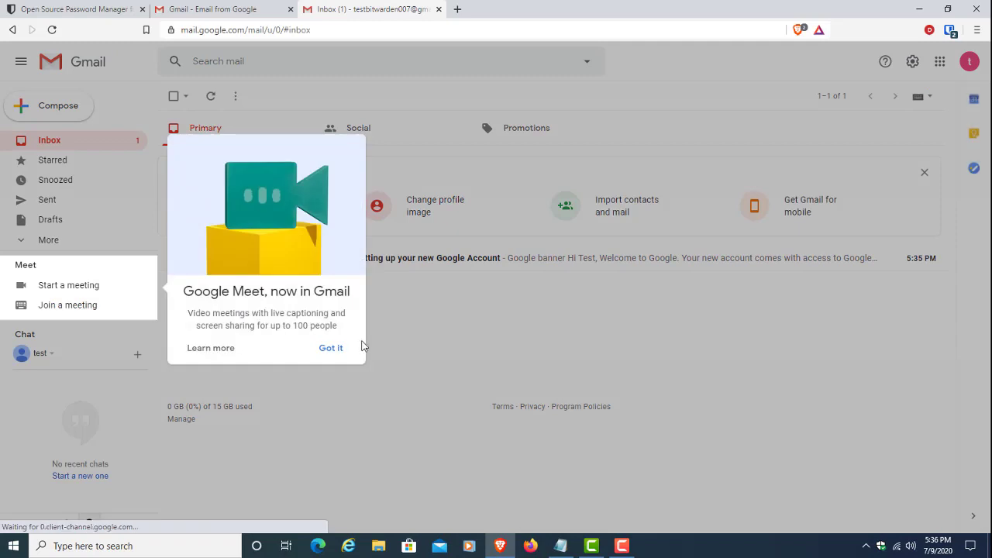
Step: Dismiss the Meet notice and inspect the saved accounts.google.com login, briefly revealing its password
{"action": "left_click", "coordinate": [339, 350]}
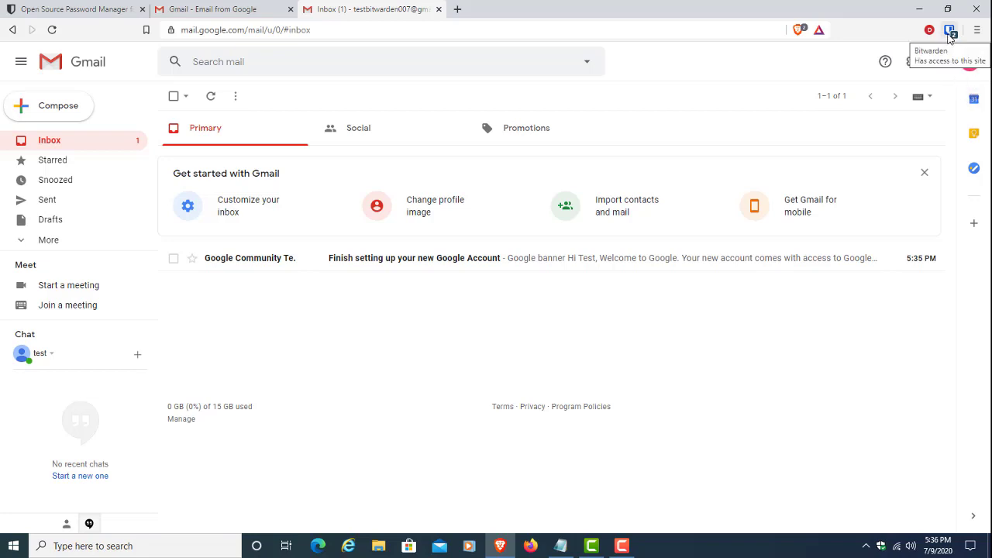
{"action": "left_click", "coordinate": [950, 33]}
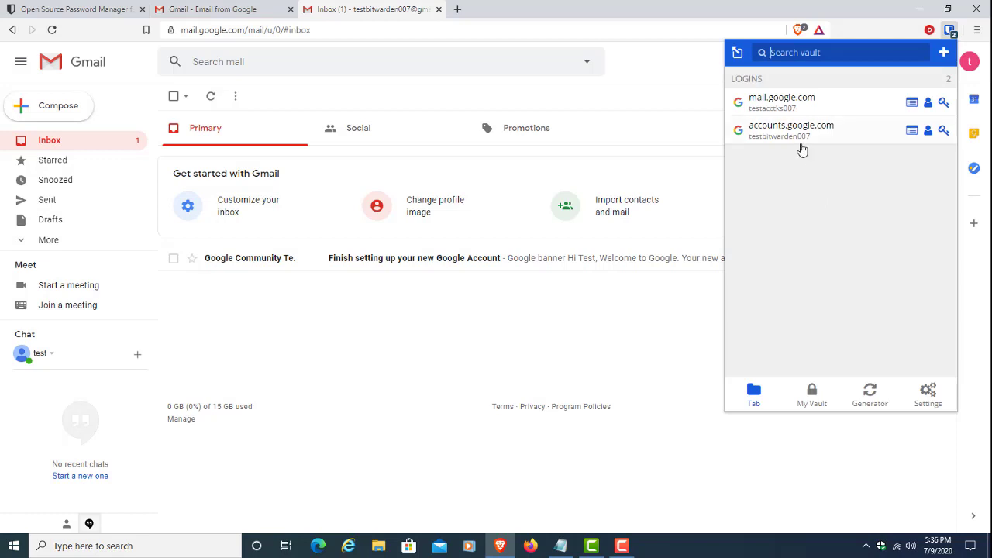
{"action": "left_click", "coordinate": [912, 132]}
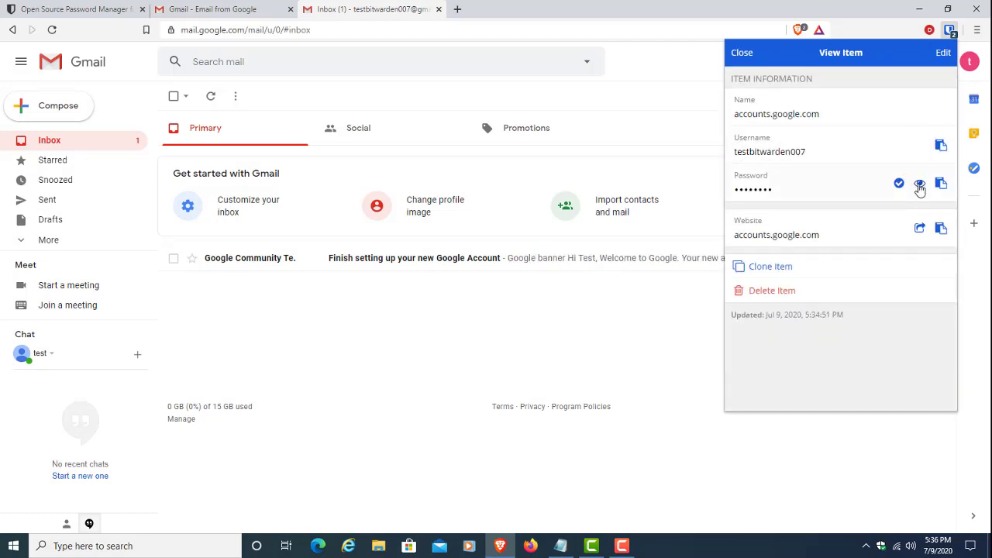
{"action": "left_click", "coordinate": [919, 187]}
{"action": "left_click", "coordinate": [919, 187]}
{"action": "left_click", "coordinate": [678, 309]}
{"action": "left_click", "coordinate": [973, 62]}
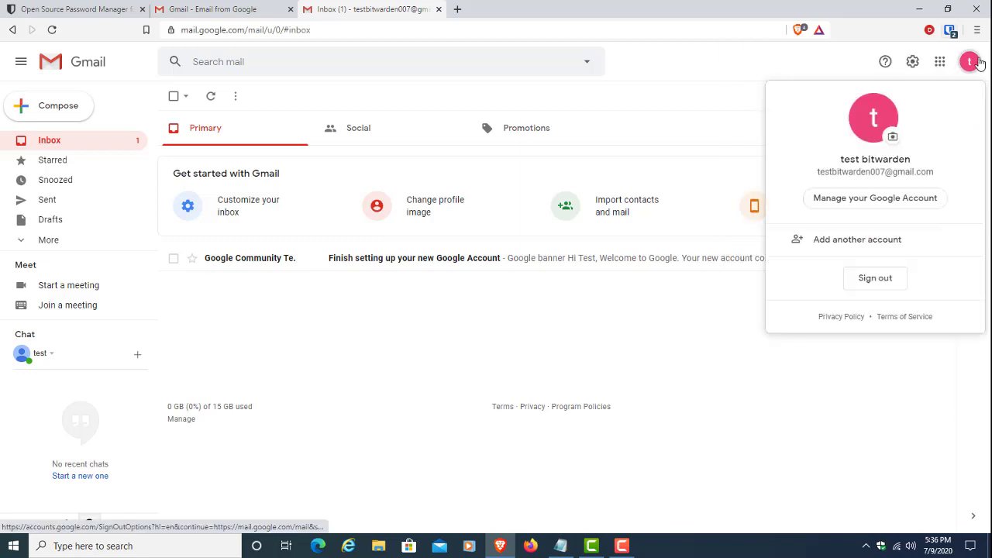
Step: Sign out of Gmail and autofill the sign-in email with the accounts.google.com login, then edit it
{"action": "left_click", "coordinate": [875, 279]}
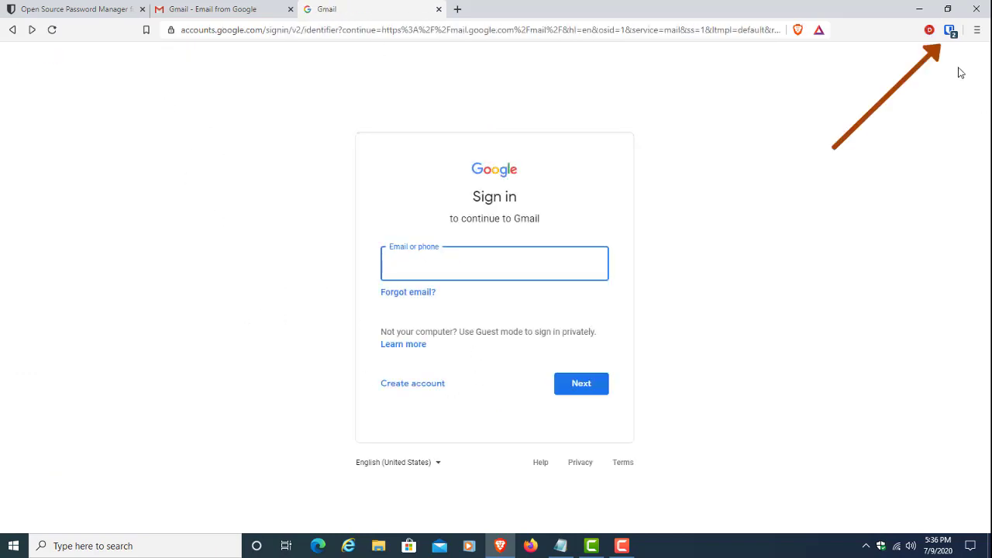
{"action": "left_click", "coordinate": [951, 31]}
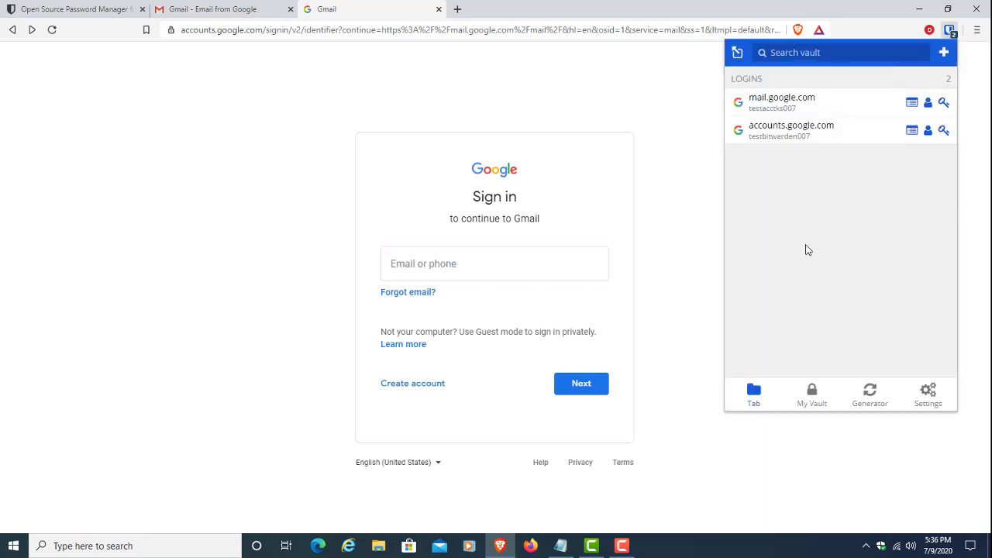
{"action": "left_click", "coordinate": [810, 131]}
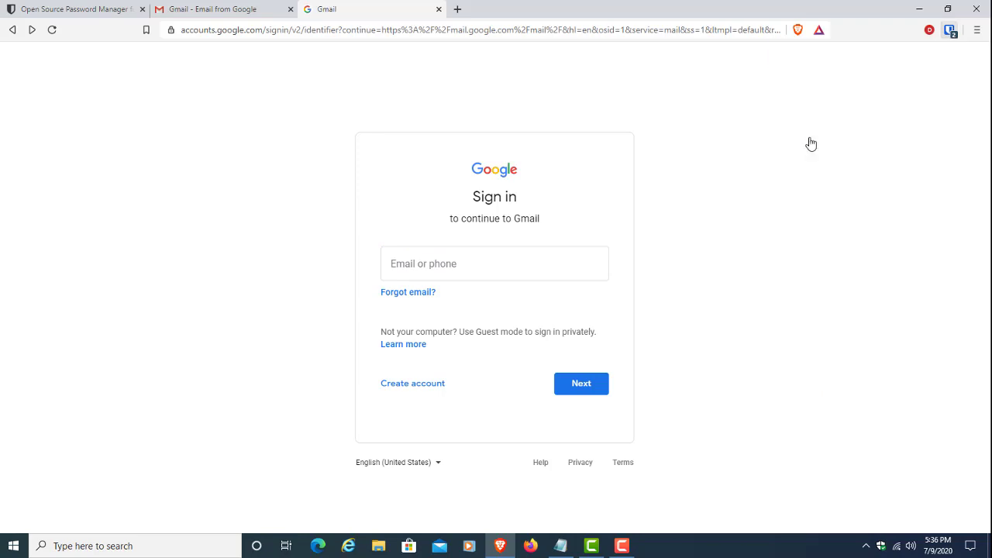
{"action": "key", "text": "BackSpace"}
{"action": "key", "text": "BackSpace"}
{"action": "key", "text": "BackSpace"}
{"action": "key", "text": "BackSpace"}
{"action": "key", "text": "BackSpace"}
{"action": "key", "text": "BackSpace"}
{"action": "key", "text": "BackSpace"}
{"action": "key", "text": "BackSpace"}
{"action": "key", "text": "BackSpace"}
{"action": "key", "text": "BackSpace"}
{"action": "key", "text": "BackSpace"}
{"action": "key", "text": "BackSpace"}
{"action": "key", "text": "BackSpace"}
{"action": "key", "text": "BackSpace"}
{"action": "key", "text": "BackSpace"}
Step: Sign back in via Bitwarden's right-click Auto-fill and Ctrl+Shift+L password fill, then sign out again
{"action": "right_click", "coordinate": [504, 268]}
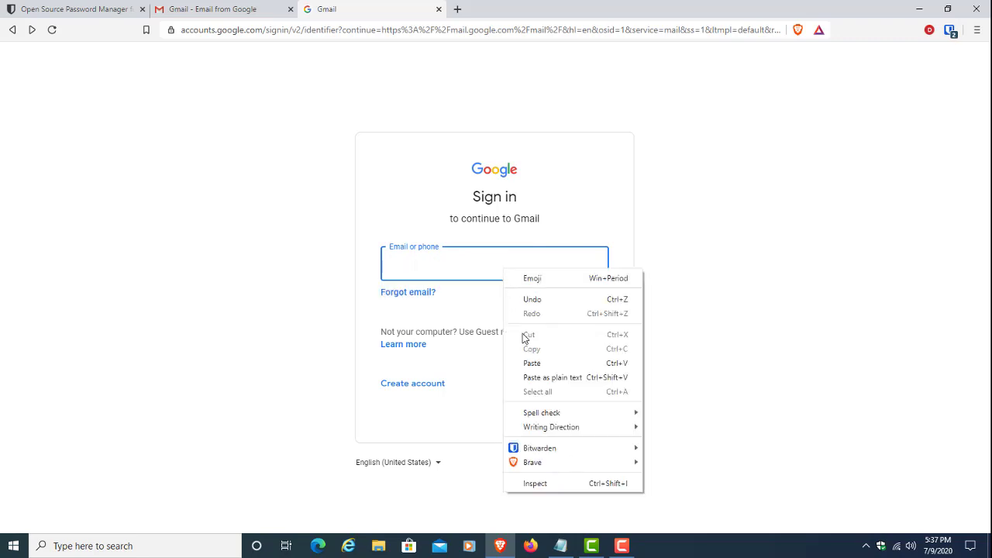
{"action": "mouse_move", "coordinate": [554, 450]}
{"action": "mouse_move", "coordinate": [702, 454]}
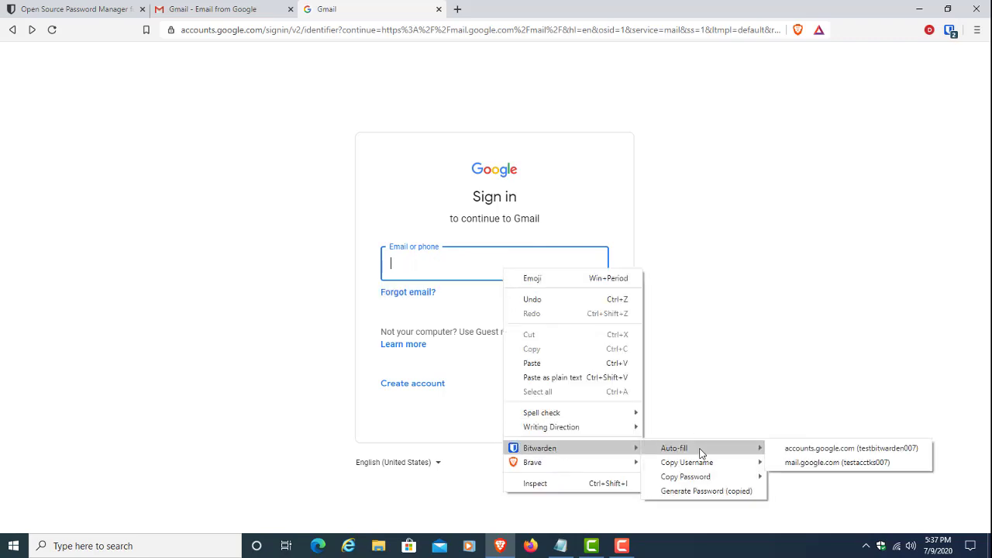
{"action": "left_click", "coordinate": [829, 453]}
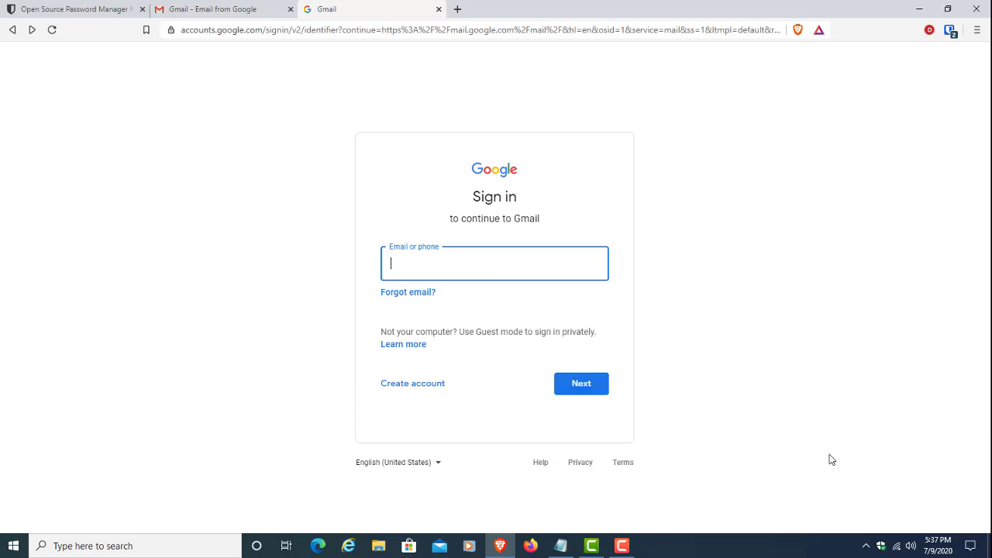
{"action": "left_click", "coordinate": [581, 384]}
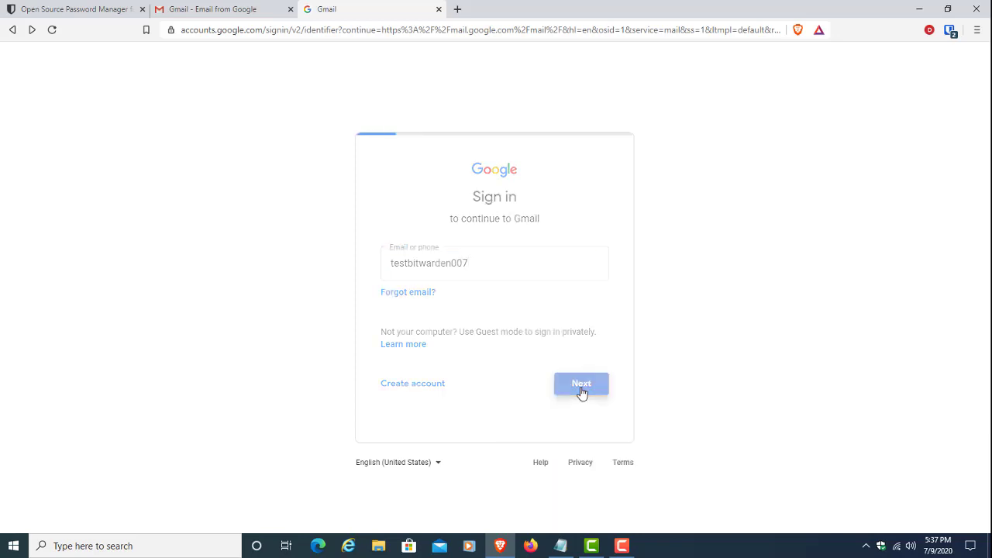
{"action": "key", "text": "ctrl+shift+l"}
{"action": "left_click", "coordinate": [574, 327]}
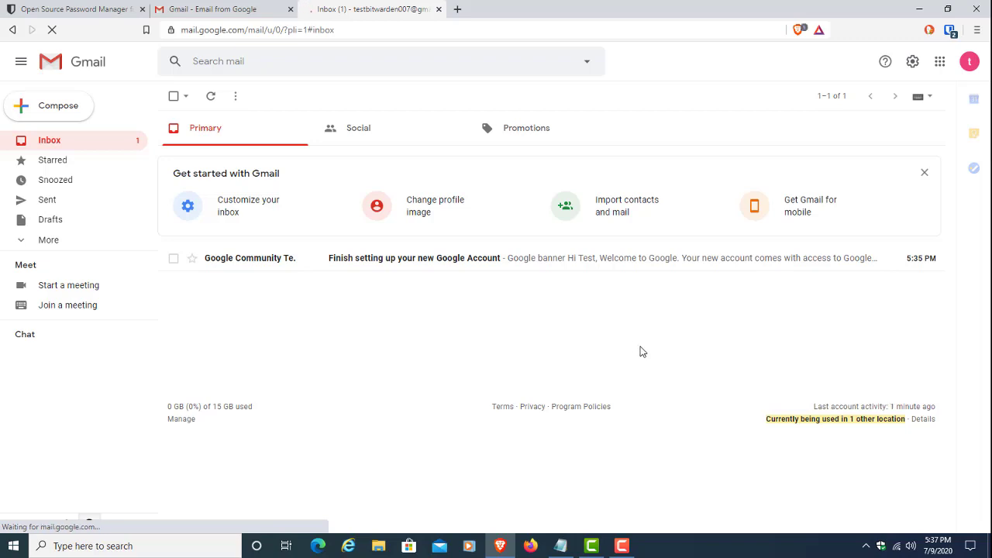
{"action": "left_click", "coordinate": [971, 64]}
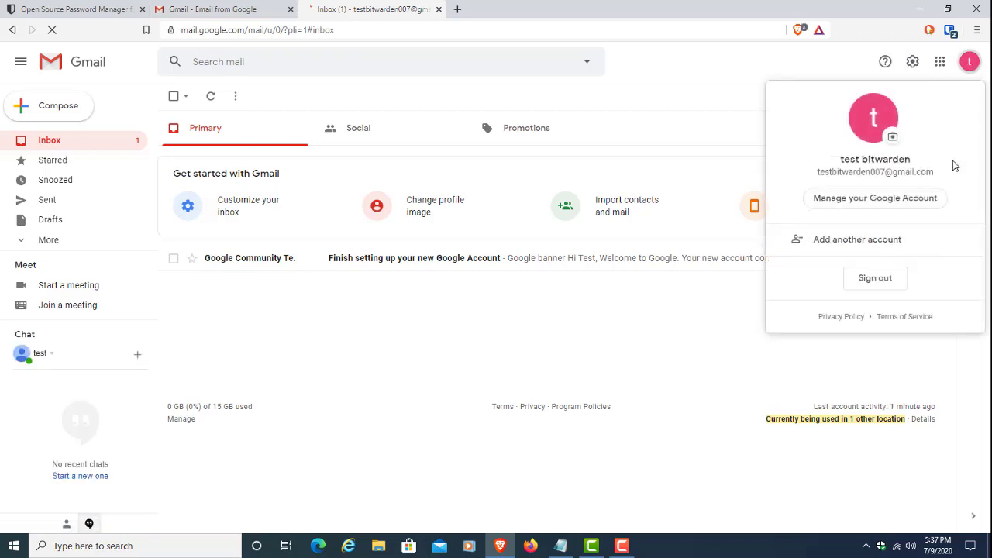
{"action": "left_click", "coordinate": [890, 290]}
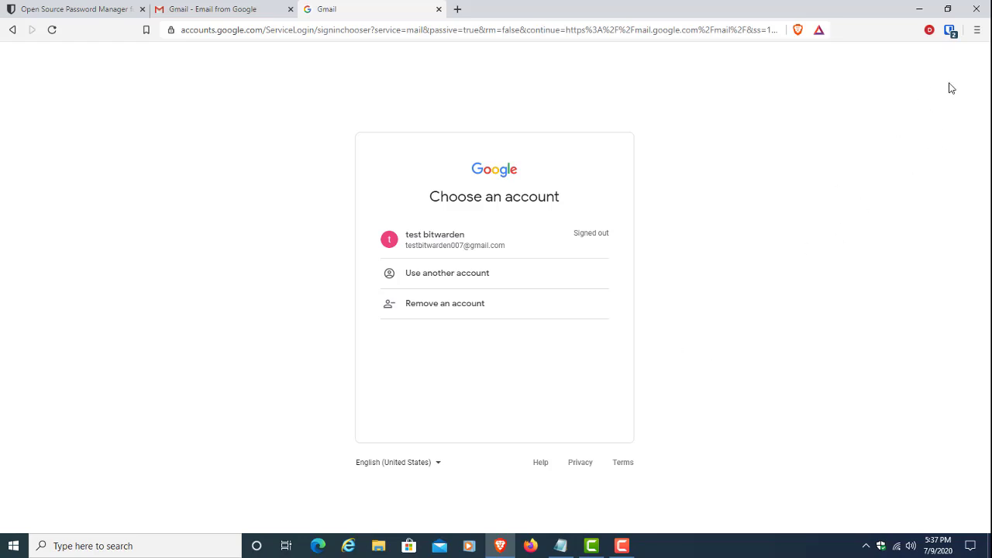
Step: Create an 'E-mail' folder under Bitwarden Settings > Folders and start a second folder
{"action": "left_click", "coordinate": [949, 31]}
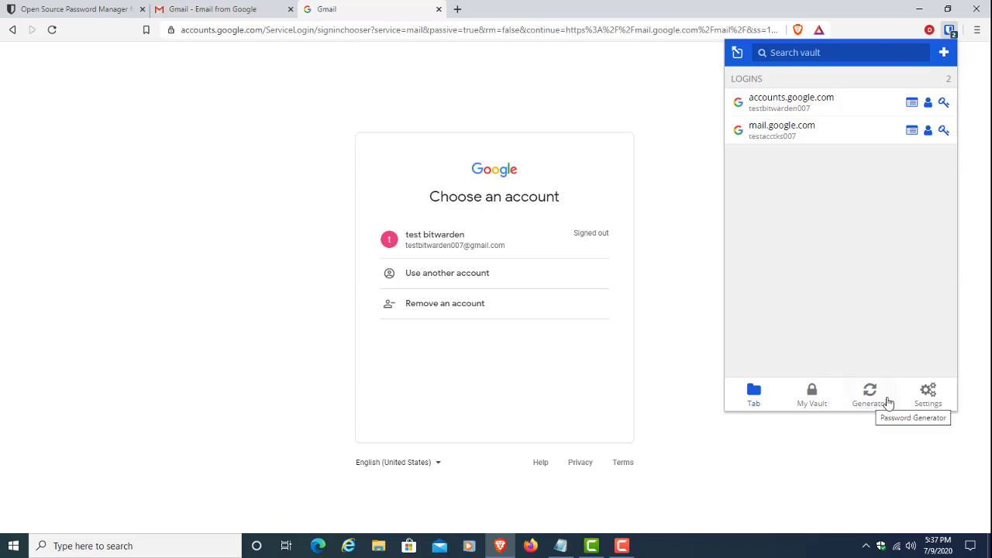
{"action": "left_click", "coordinate": [816, 404]}
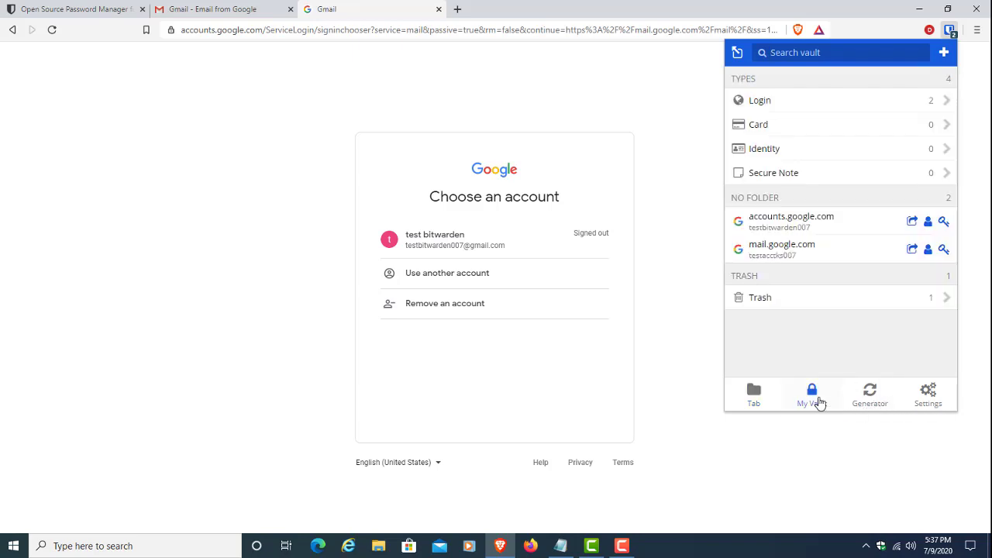
{"action": "left_click", "coordinate": [930, 395]}
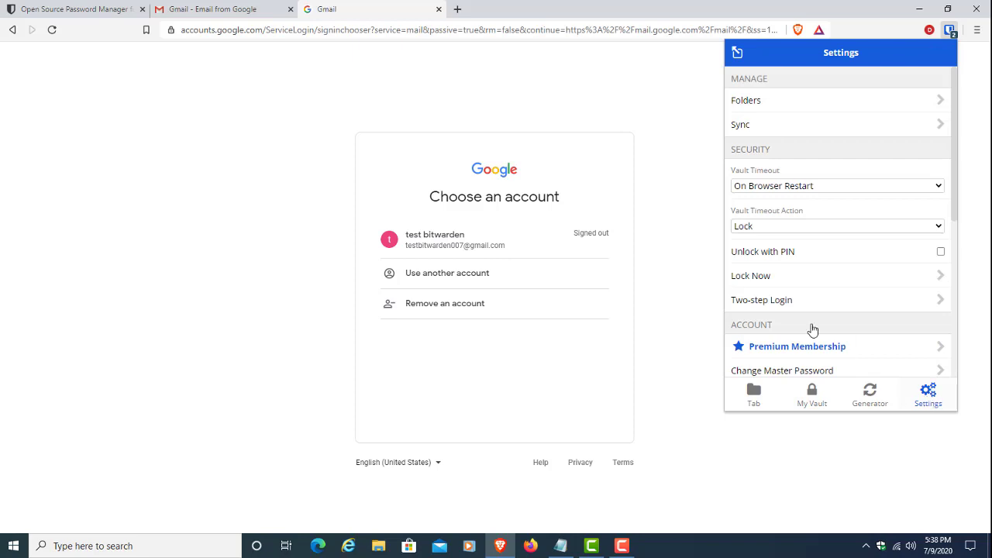
{"action": "left_click", "coordinate": [813, 101]}
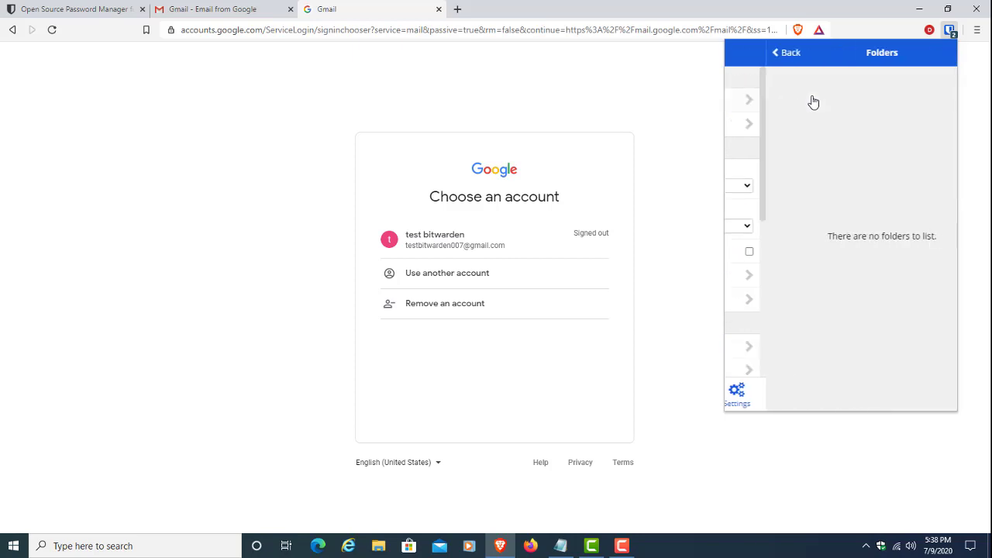
{"action": "left_click", "coordinate": [944, 53]}
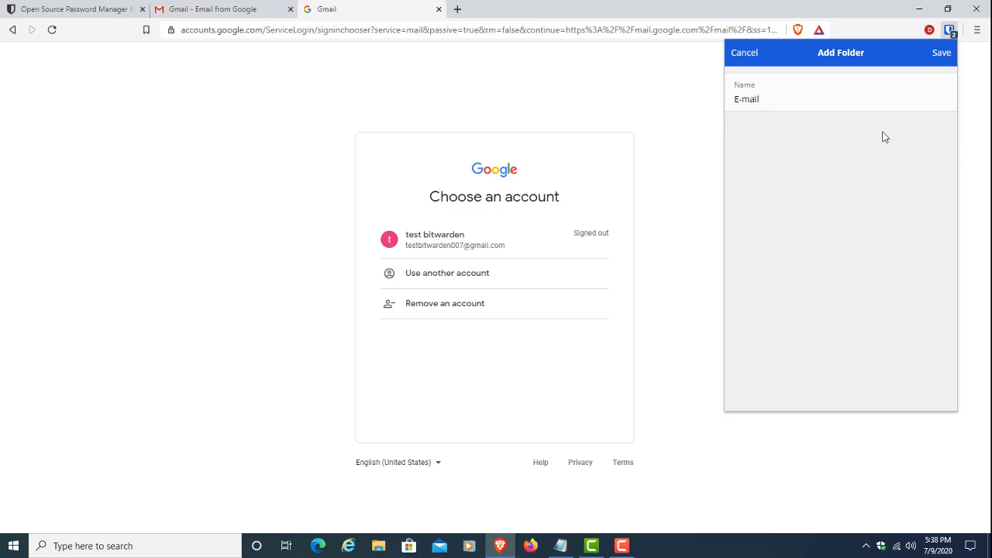
{"action": "left_click", "coordinate": [940, 55]}
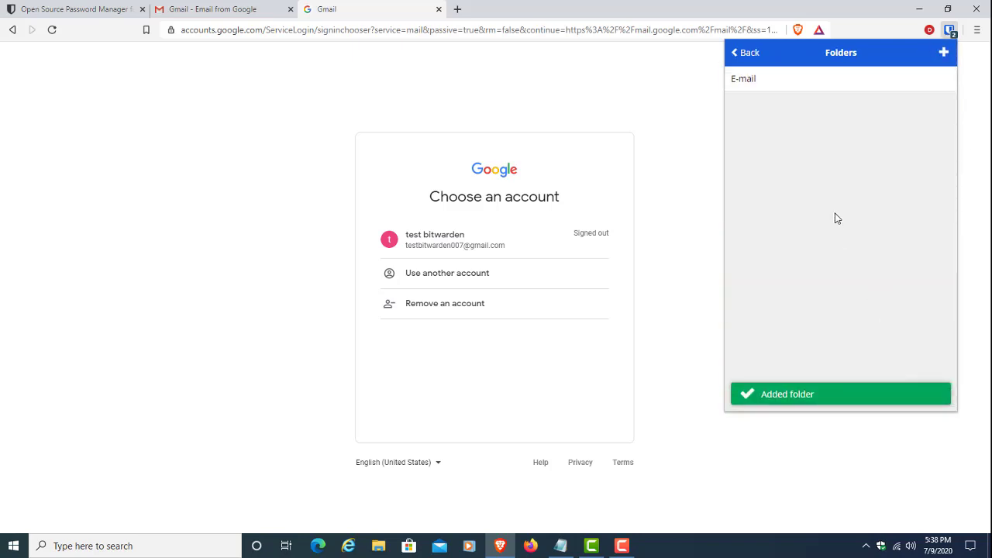
{"action": "left_click", "coordinate": [943, 52]}
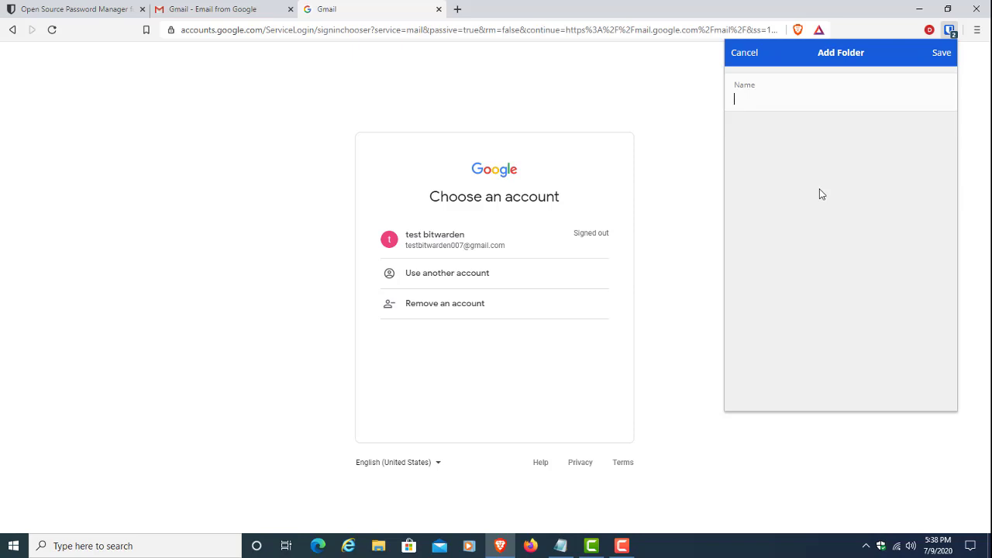
Step: Discard the empty form, add 'Personal' and 'Knowledge Sharing' folders, then return to Settings
{"action": "left_click", "coordinate": [744, 53]}
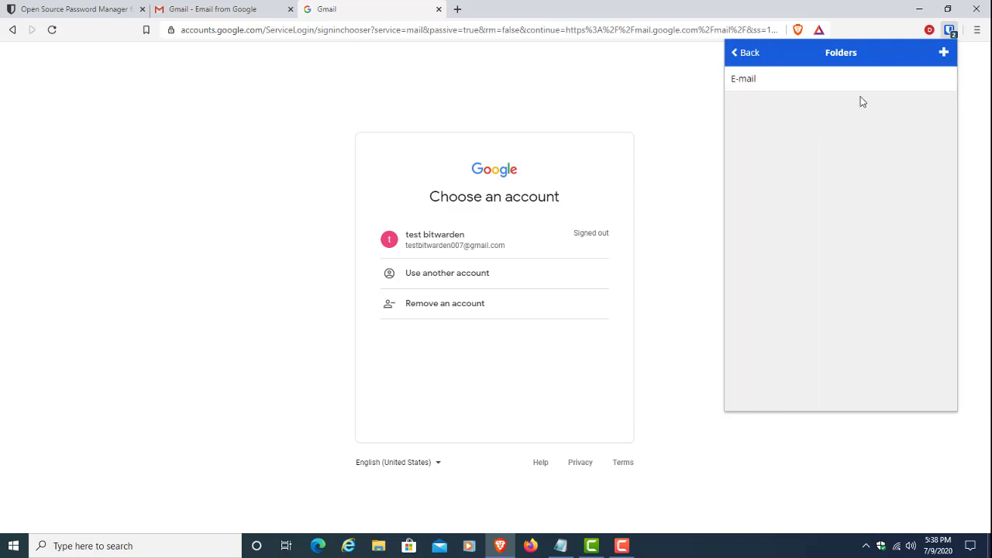
{"action": "left_click", "coordinate": [944, 54]}
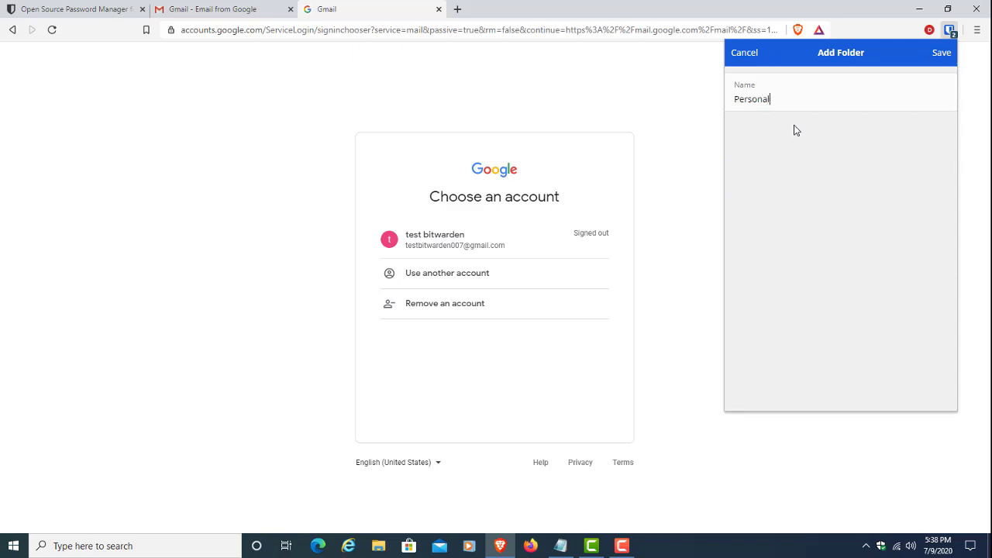
{"action": "left_click", "coordinate": [942, 53]}
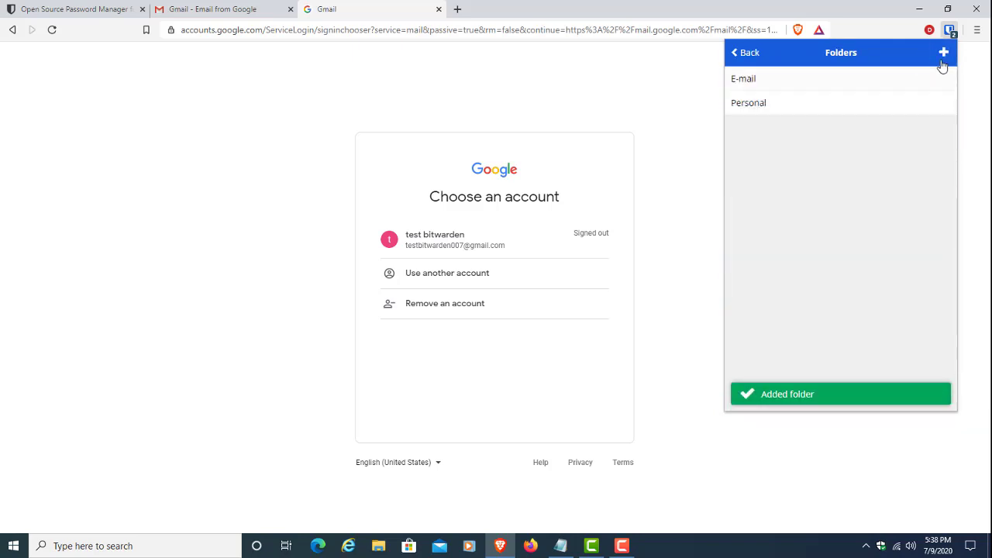
{"action": "left_click", "coordinate": [943, 54]}
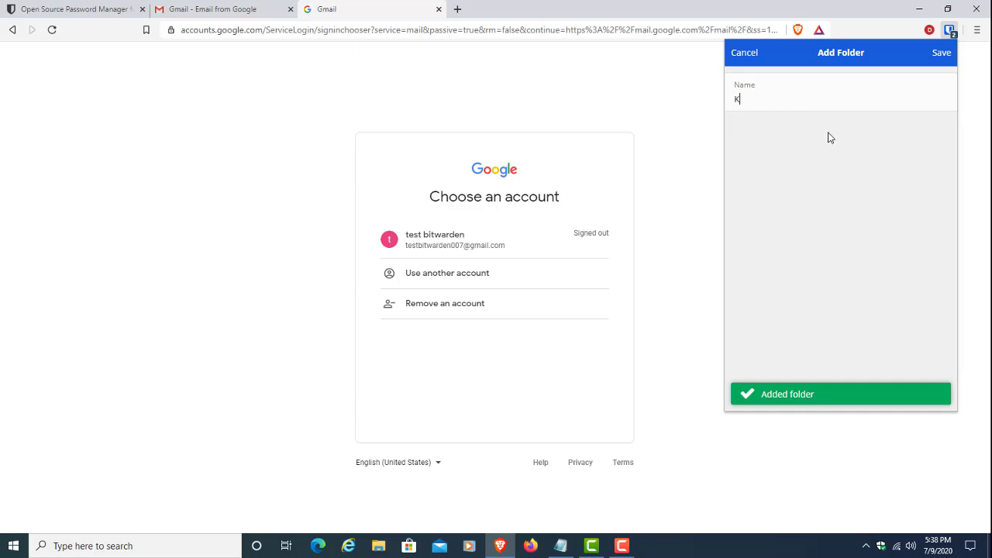
{"action": "type", "text": "Knowledge Sharing"}
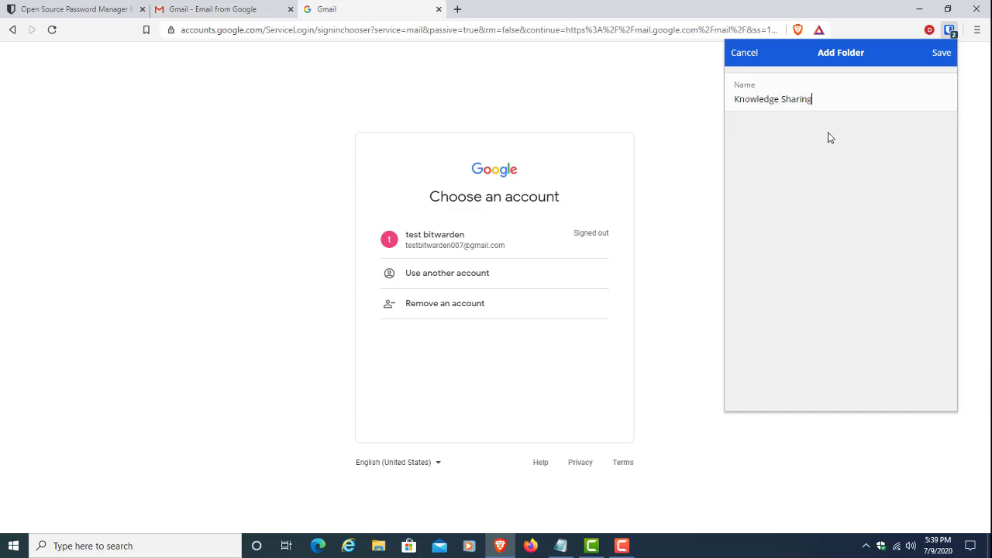
{"action": "left_click", "coordinate": [944, 56]}
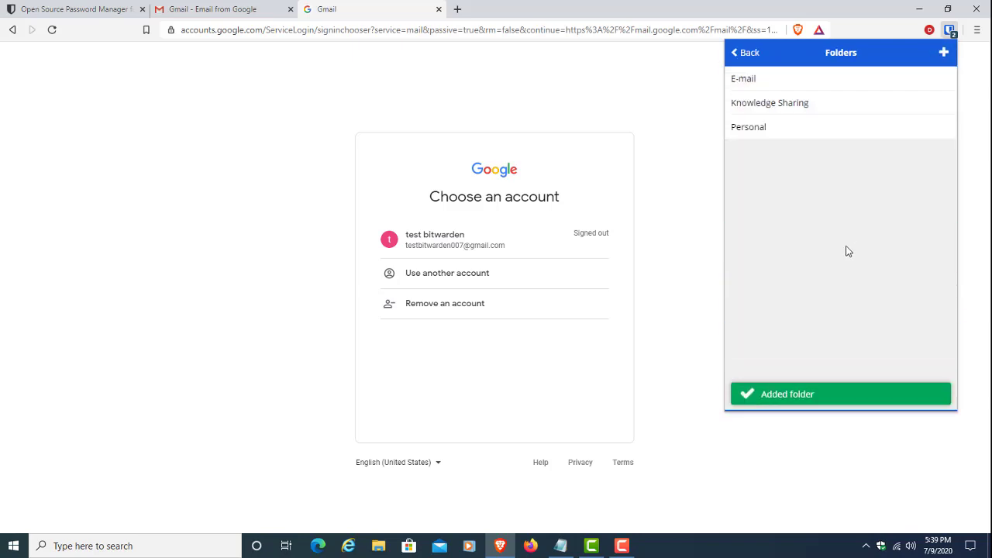
{"action": "left_click", "coordinate": [749, 53]}
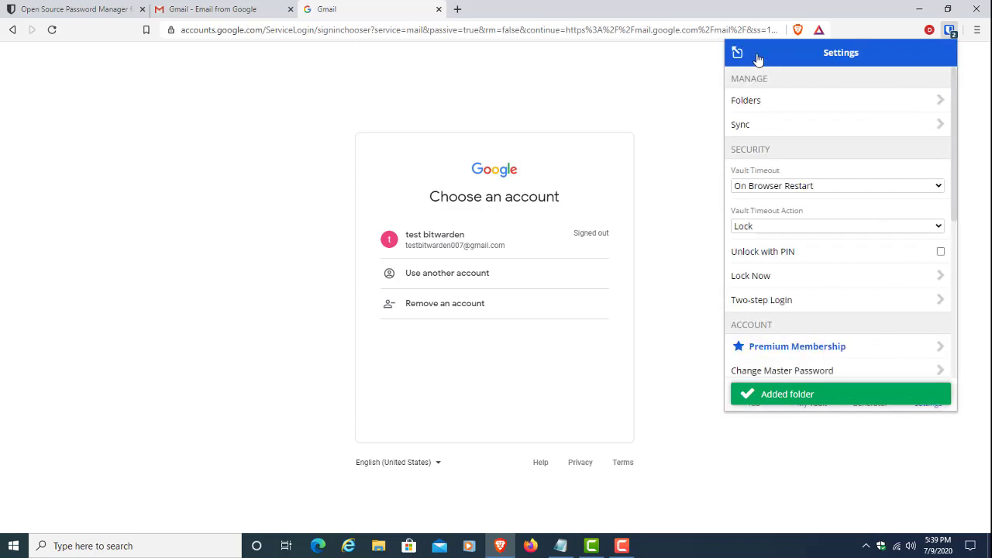
Step: Edit the accounts.google.com login to put it in the E-mail folder and save
{"action": "left_click", "coordinate": [811, 398]}
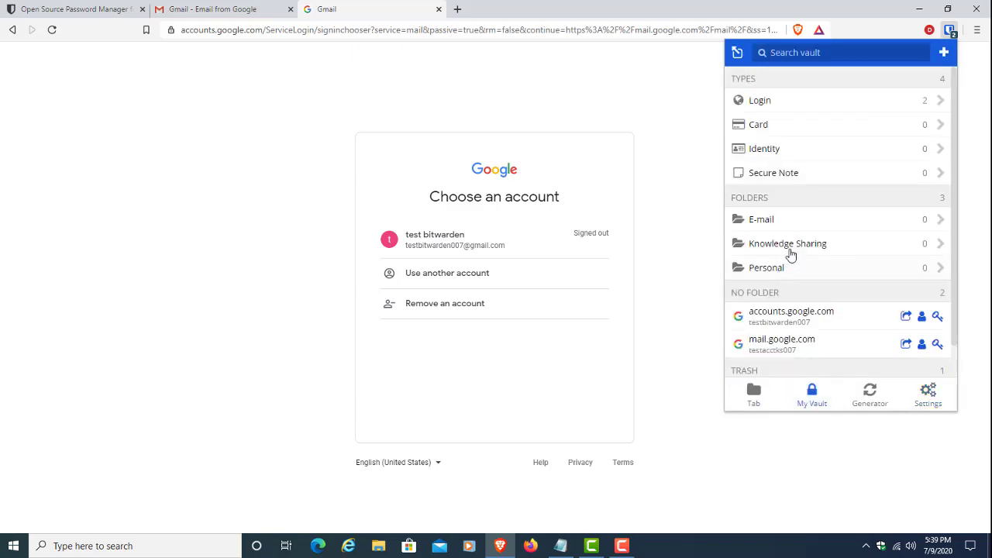
{"action": "left_click", "coordinate": [807, 319]}
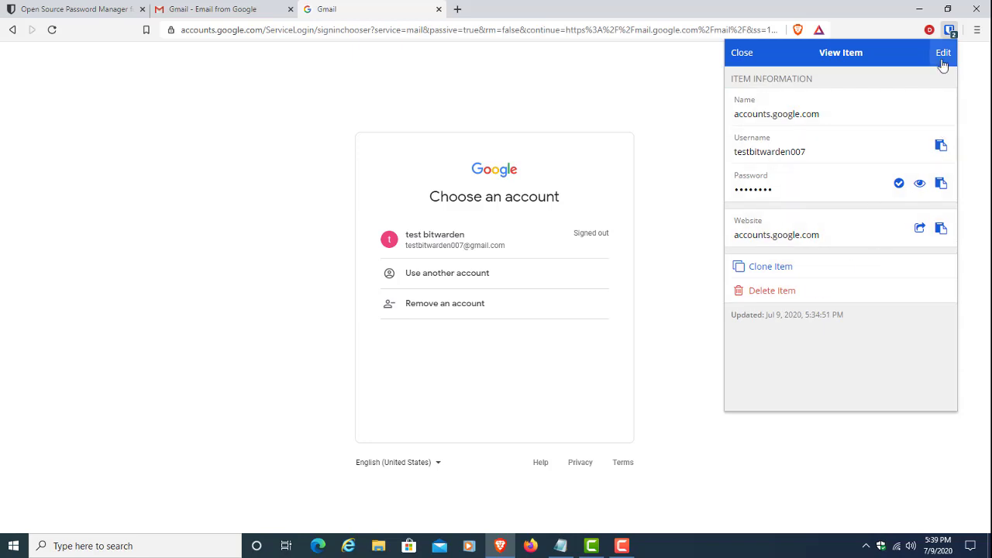
{"action": "left_click", "coordinate": [944, 53]}
{"action": "scroll", "coordinate": [792, 328], "scroll_direction": "down", "scroll_amount": 1}
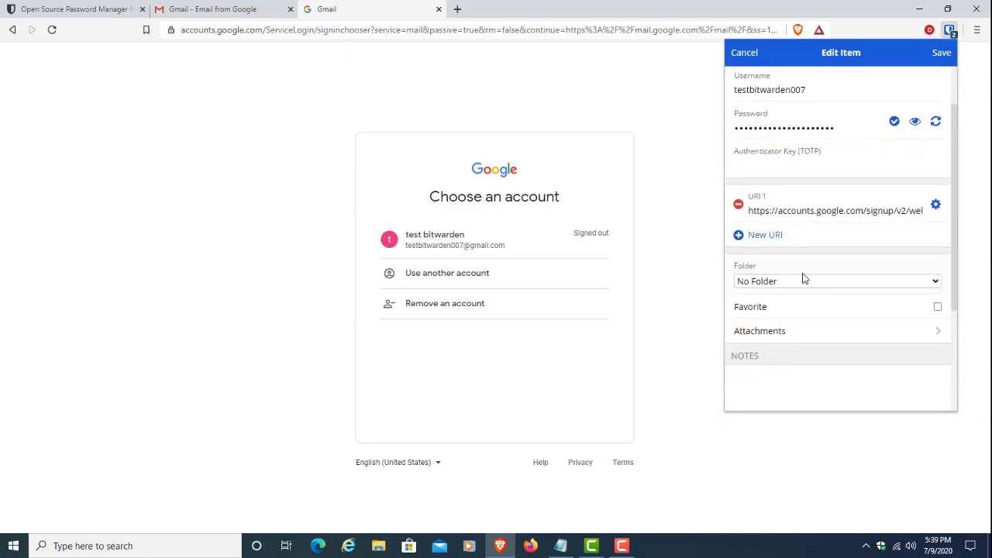
{"action": "left_click", "coordinate": [803, 283]}
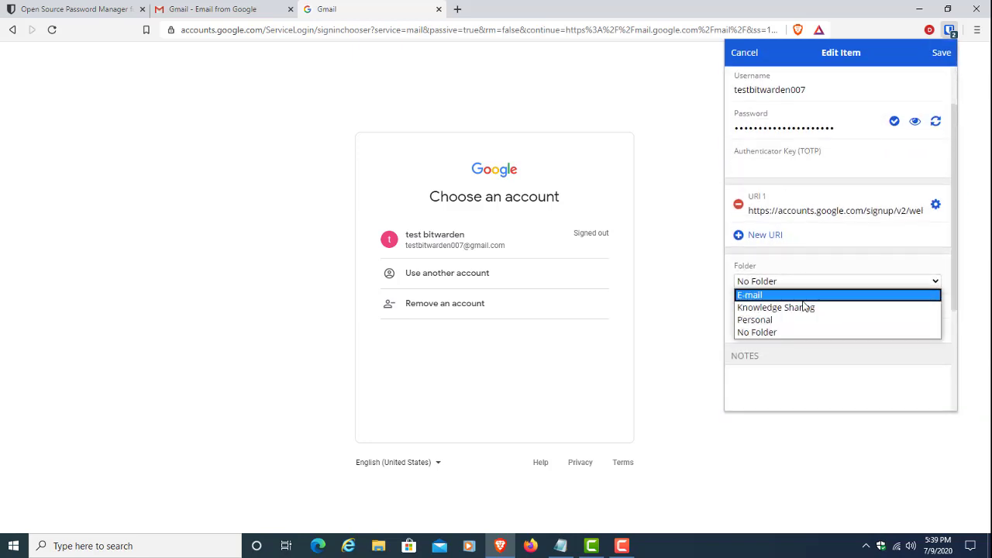
{"action": "left_click", "coordinate": [806, 291]}
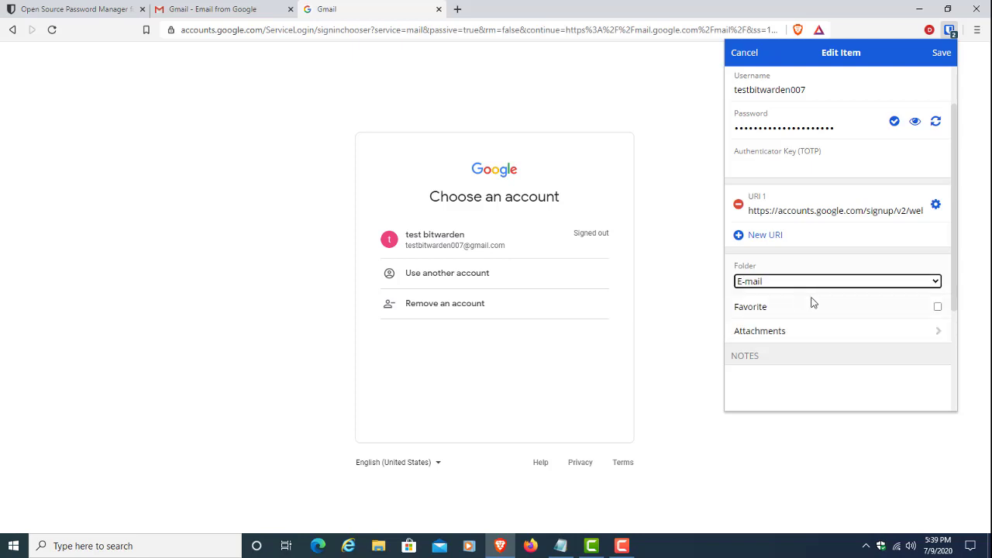
{"action": "left_click", "coordinate": [942, 52]}
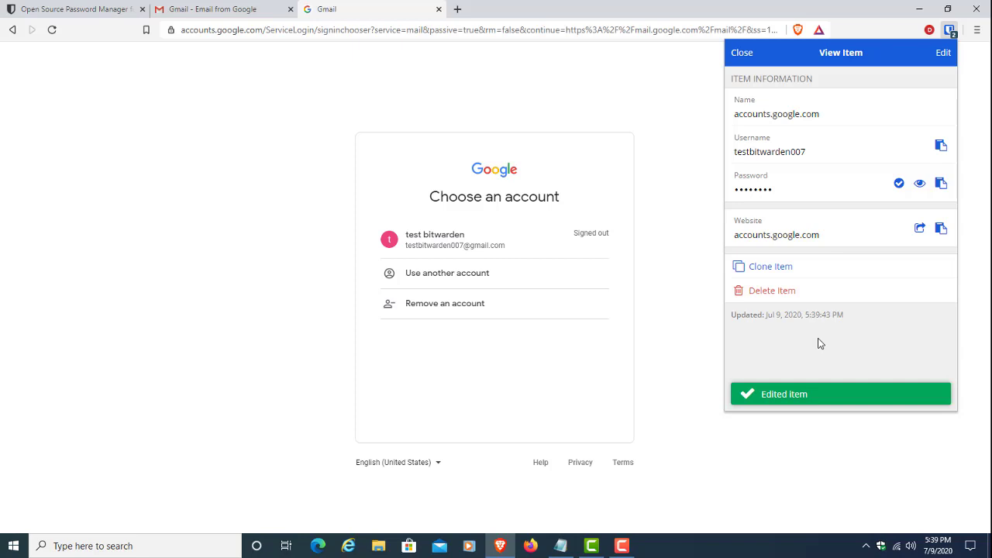
Step: Check that the login is listed in the E-mail folder, then return to the vault list
{"action": "left_click", "coordinate": [736, 52]}
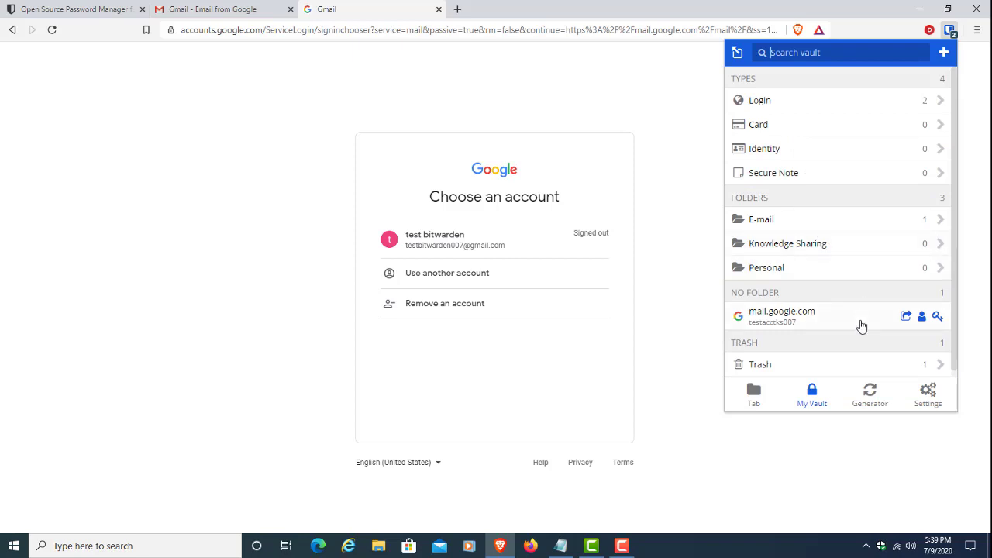
{"action": "left_click", "coordinate": [807, 225]}
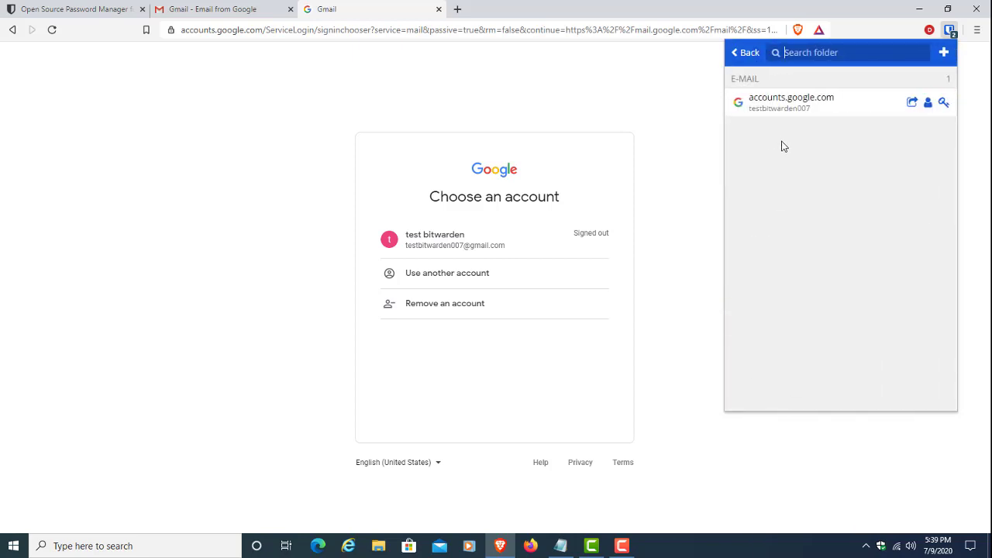
{"action": "left_click", "coordinate": [745, 51]}
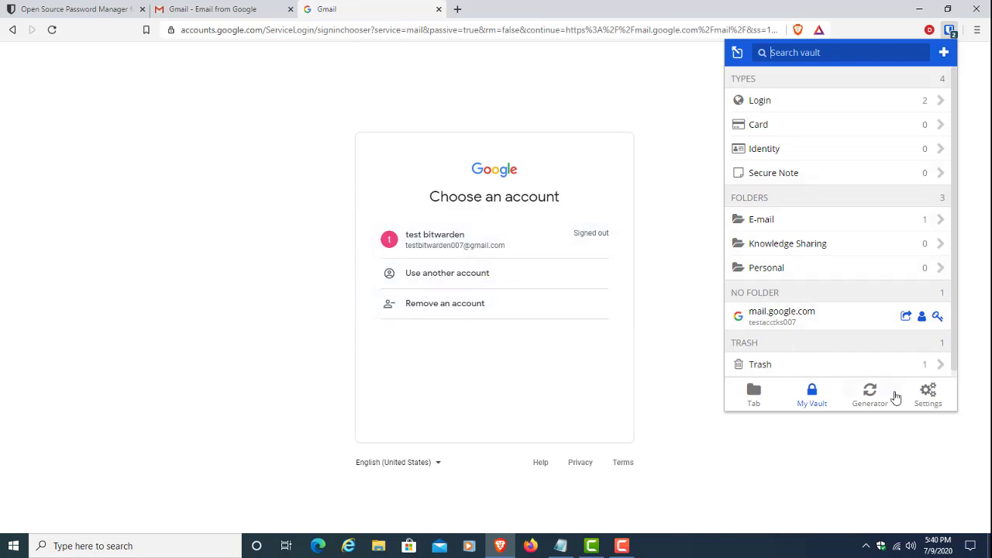
Step: Launch the Bitwarden Web Vault from the extension's Settings tools in a new tab
{"action": "left_click", "coordinate": [929, 399]}
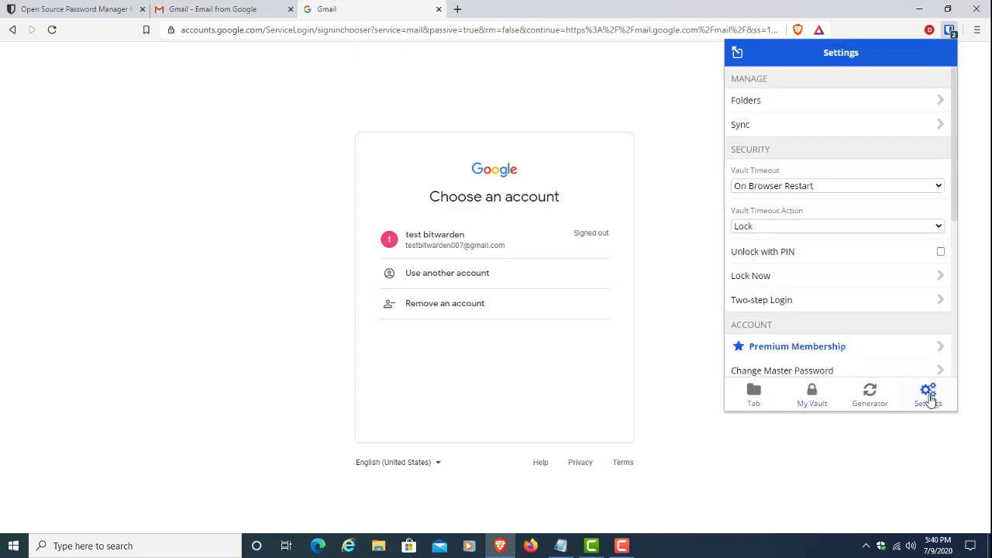
{"action": "scroll", "coordinate": [872, 334], "scroll_direction": "down", "scroll_amount": 3}
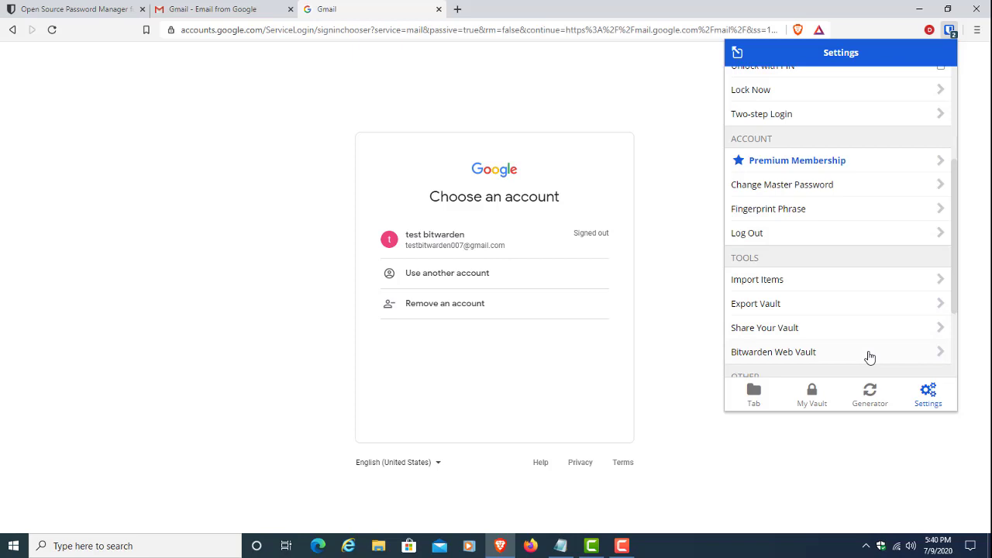
{"action": "left_click", "coordinate": [869, 355]}
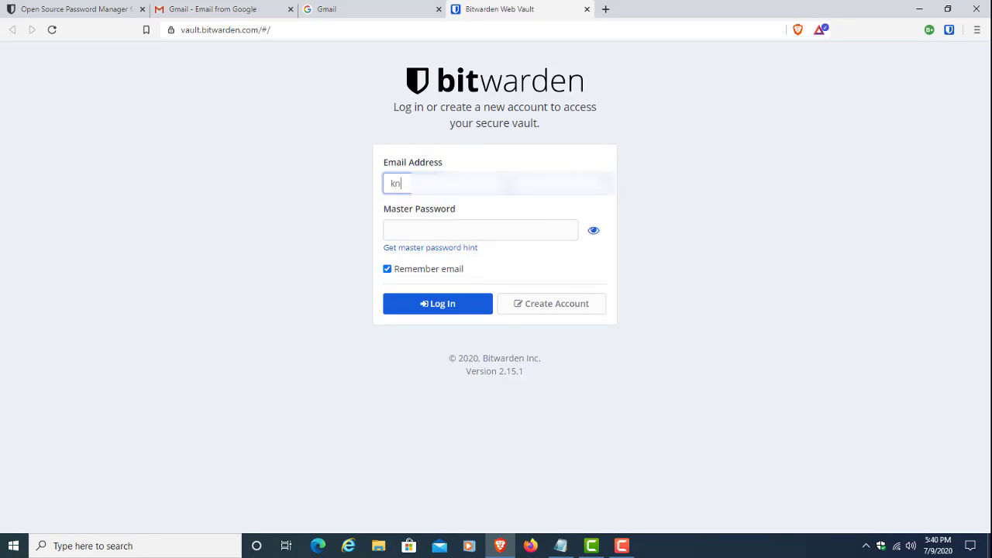
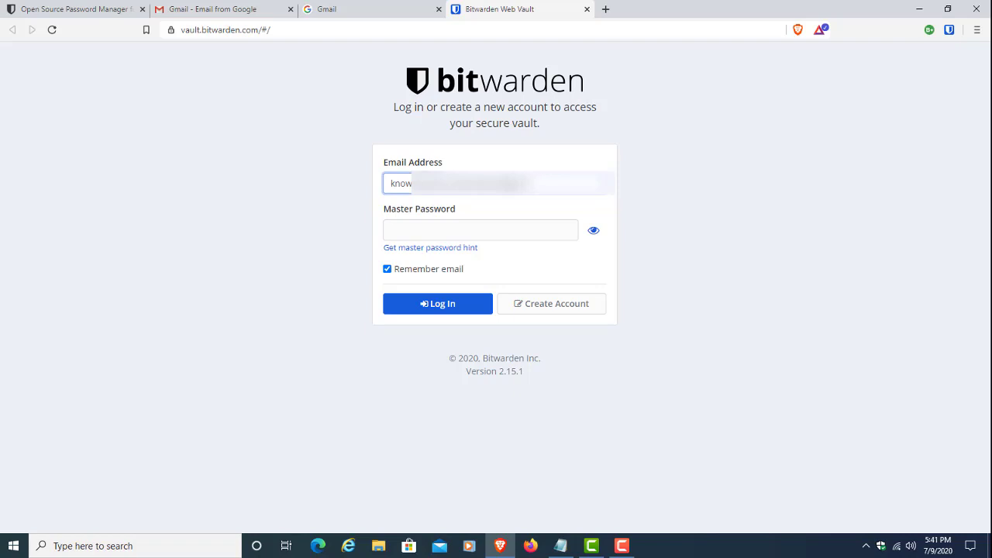
Step: Sign in to the web vault with the account e-mail and the pasted master password
{"action": "left_click", "coordinate": [480, 230]}
{"action": "key", "text": "ctrl+v"}
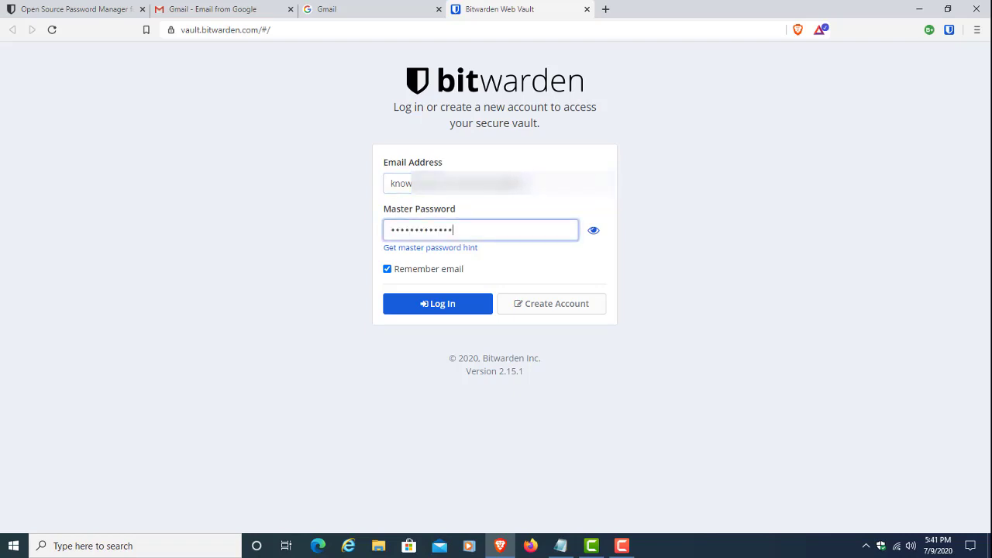
{"action": "left_click", "coordinate": [453, 304]}
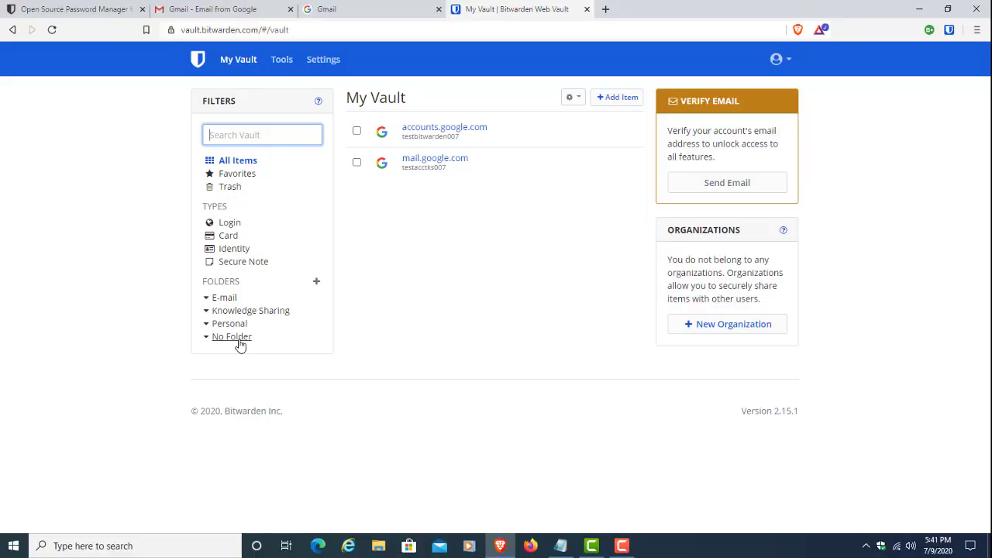
Step: Filter the vault by the E-mail and Knowledge Sharing folders and the Login type, then open Password Generator
{"action": "left_click", "coordinate": [226, 300]}
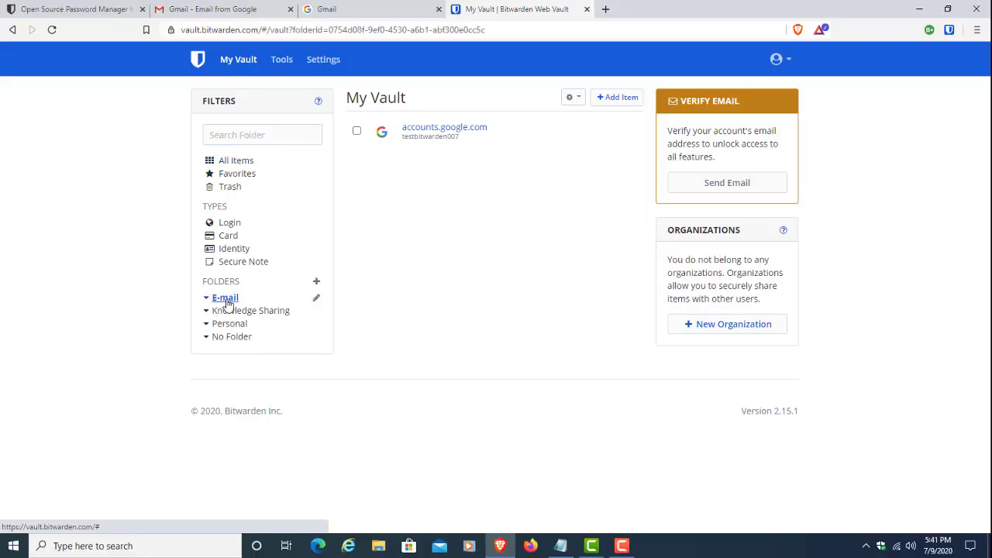
{"action": "left_click", "coordinate": [229, 311]}
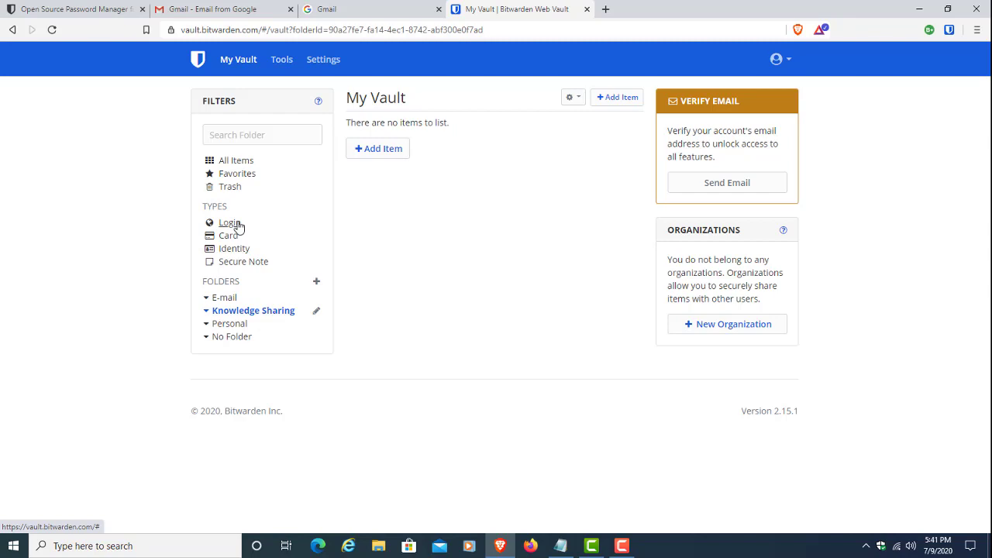
{"action": "left_click", "coordinate": [232, 224]}
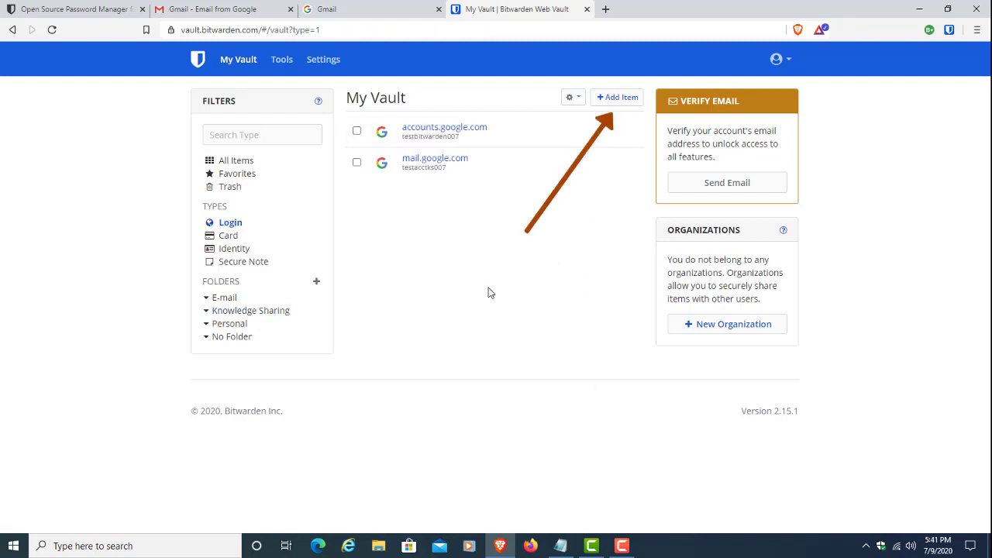
{"action": "left_click", "coordinate": [288, 61]}
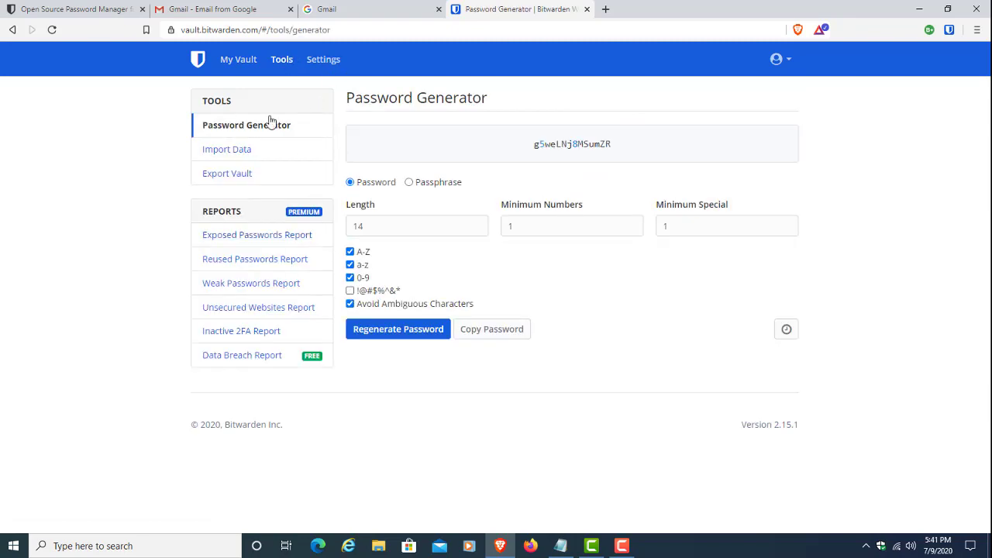
Step: Enable !@#$%^&* special characters in the generator, then browse Import Data's file format list
{"action": "left_click", "coordinate": [350, 290]}
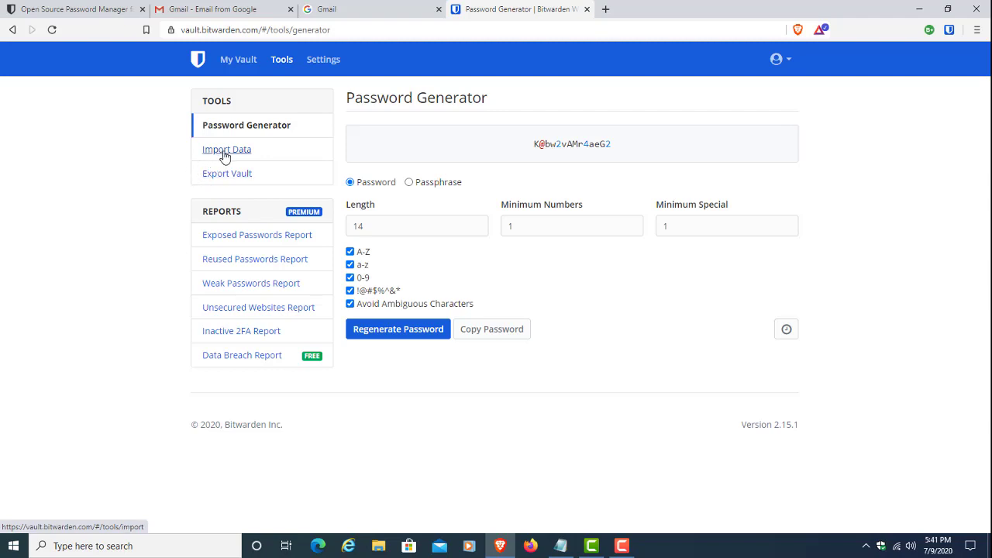
{"action": "left_click", "coordinate": [225, 155]}
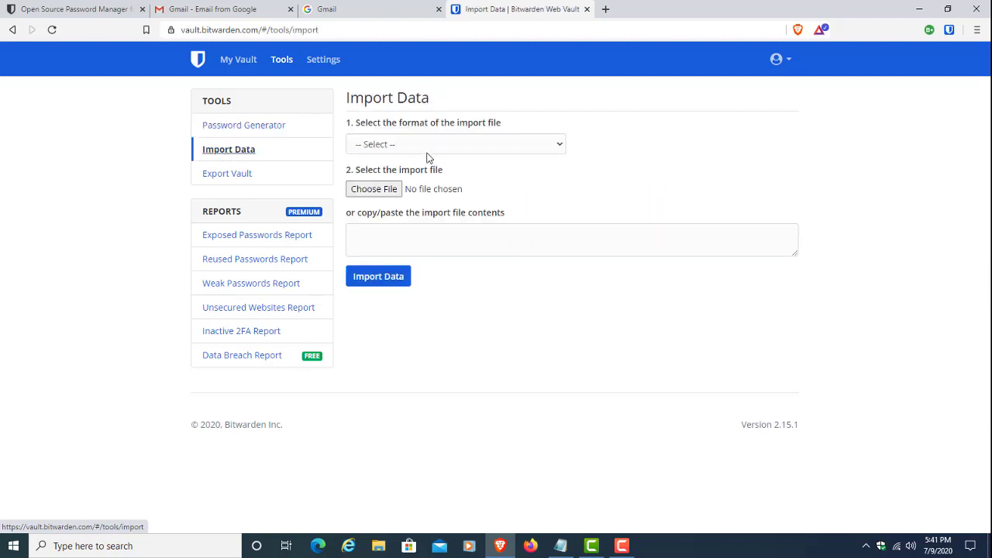
{"action": "left_click", "coordinate": [509, 146]}
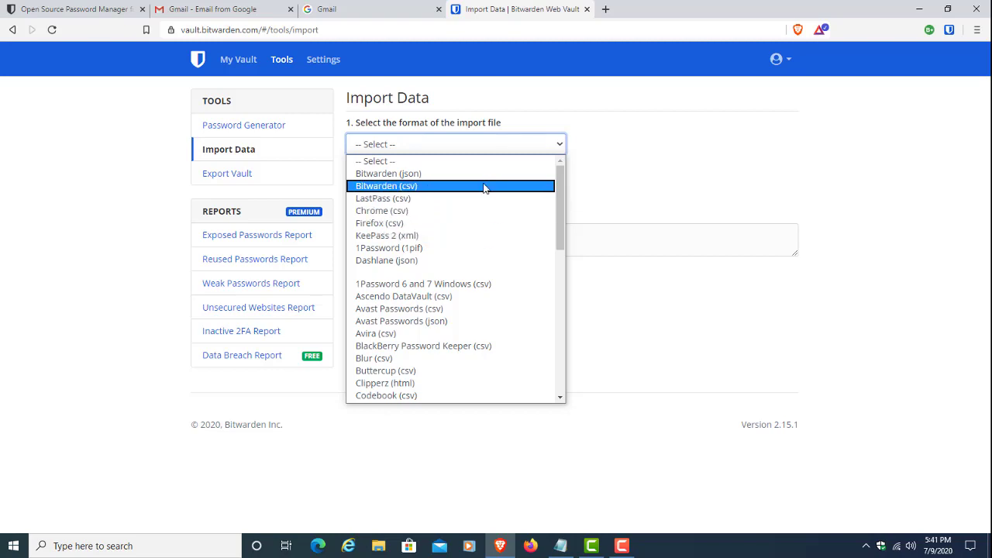
{"action": "left_click", "coordinate": [686, 186]}
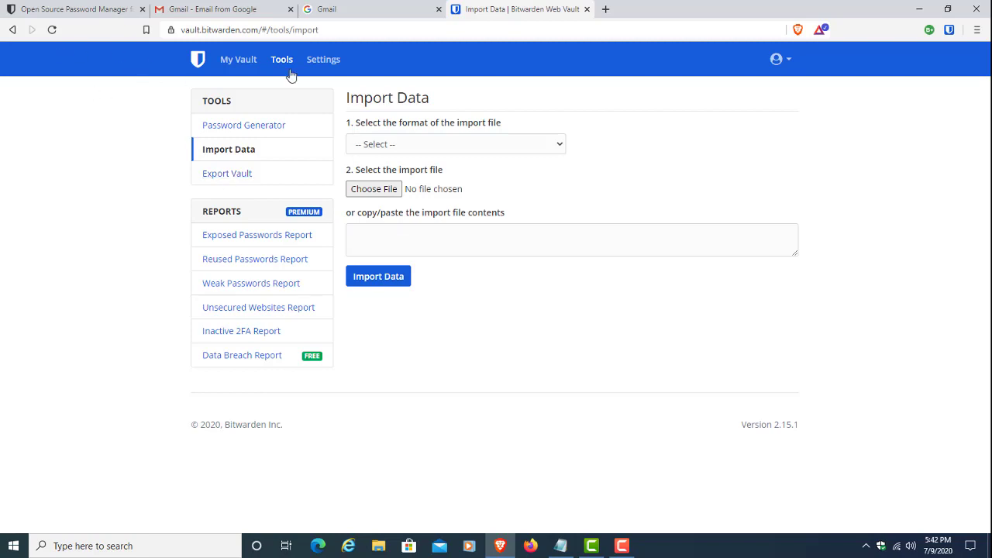
Step: Open the web vault's My Account settings and scroll to Change Email and Change Master Password
{"action": "left_click", "coordinate": [330, 62]}
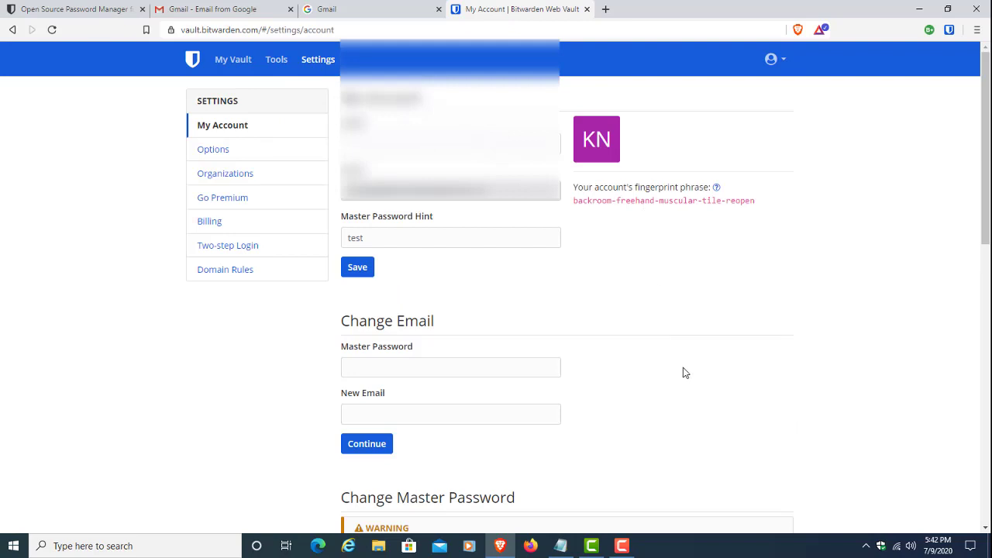
{"action": "scroll", "coordinate": [686, 372], "scroll_direction": "down", "scroll_amount": 1}
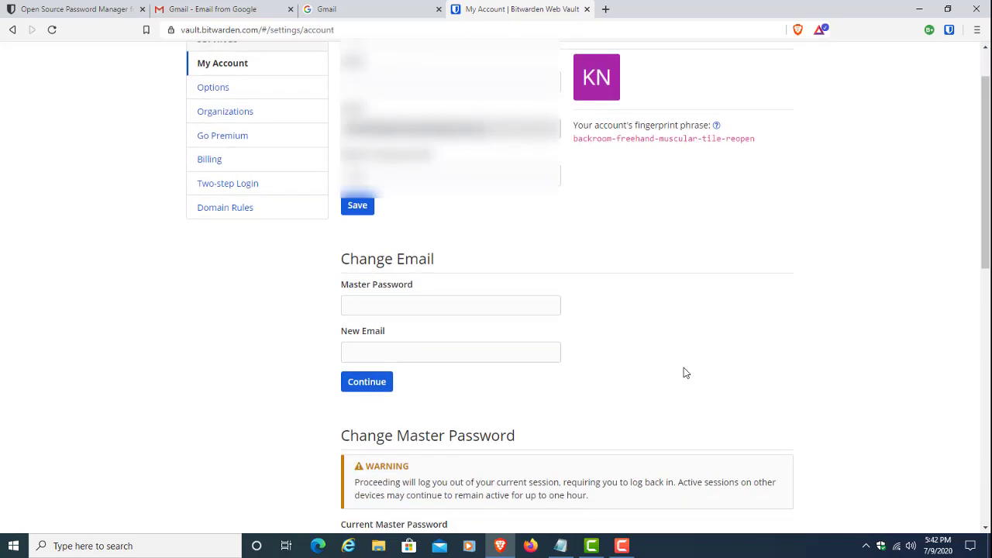